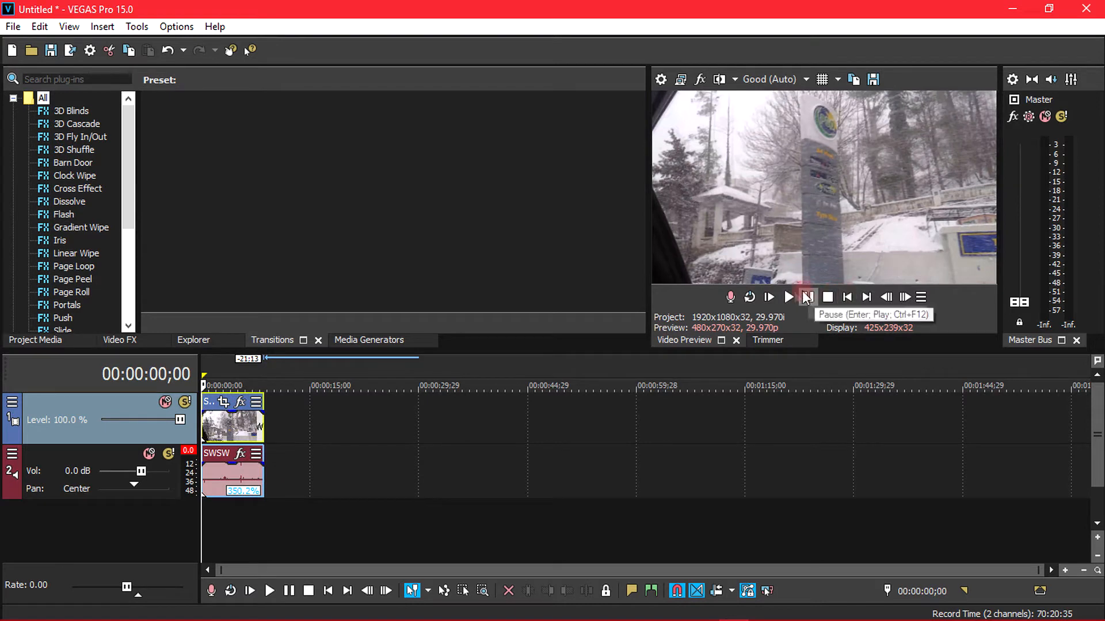
# Step: Preview the sped-up clip, and disable resampling in its video event properties
pyautogui.click(786, 295)
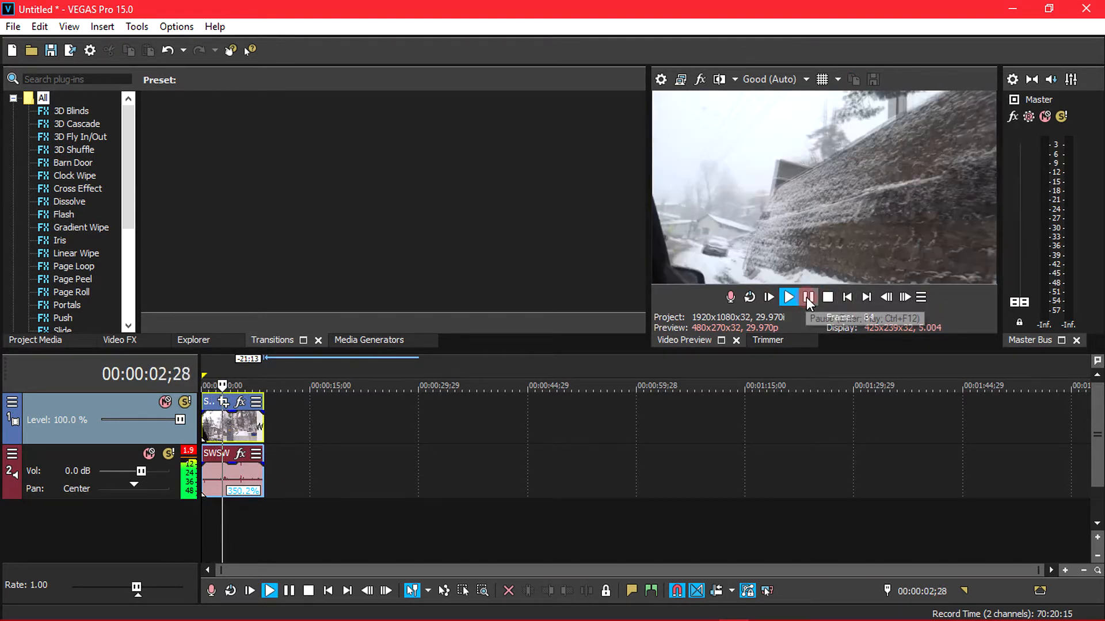
pyautogui.click(807, 298)
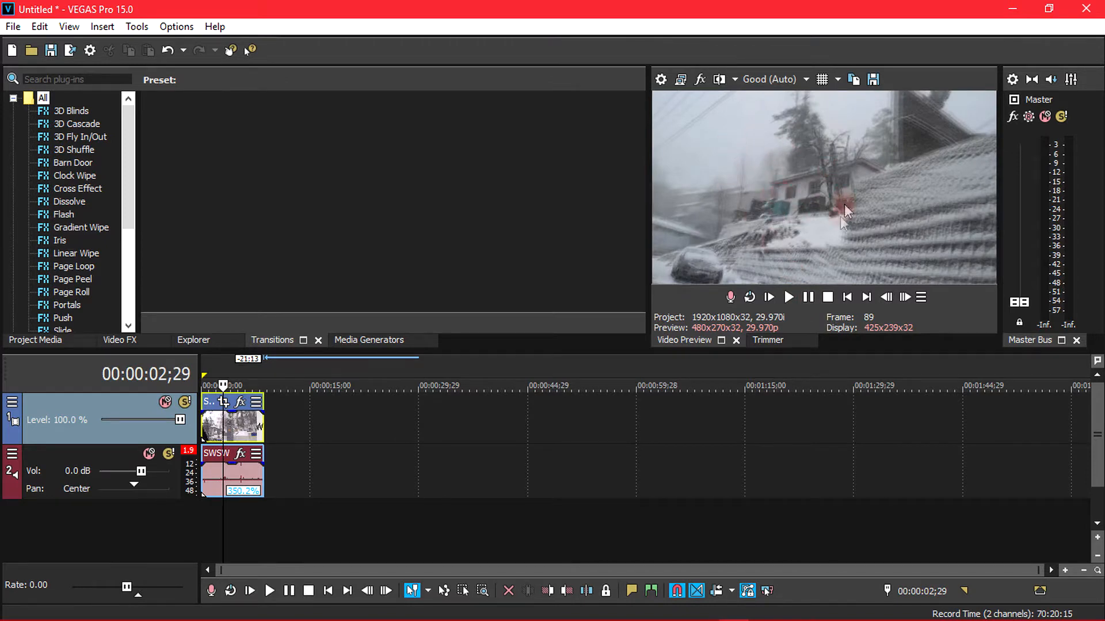
pyautogui.rightClick(213, 401)
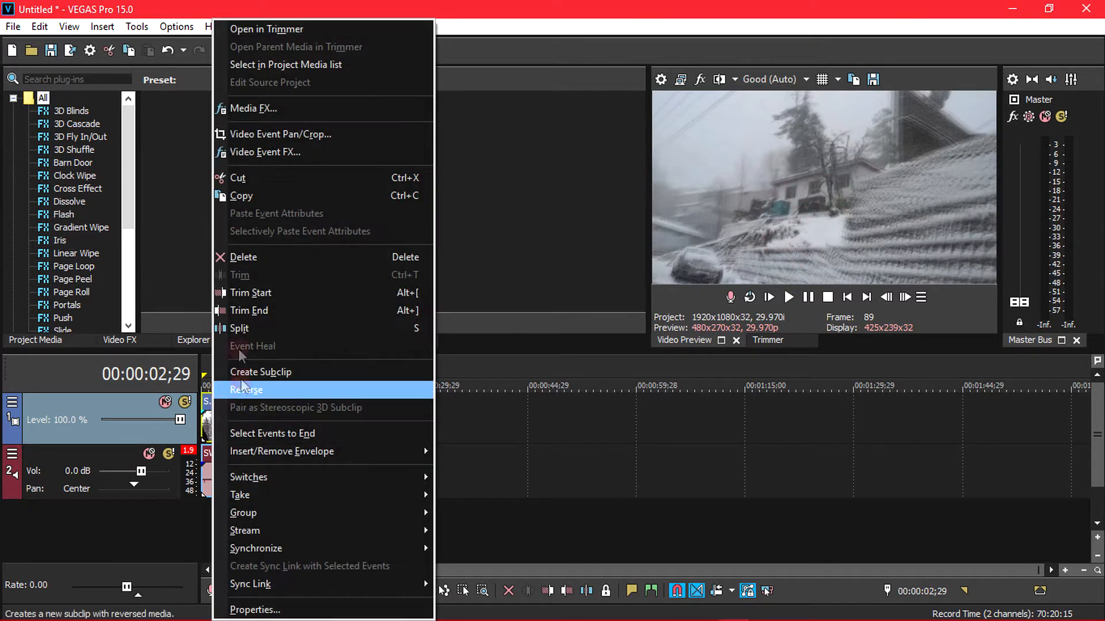
pyautogui.click(256, 608)
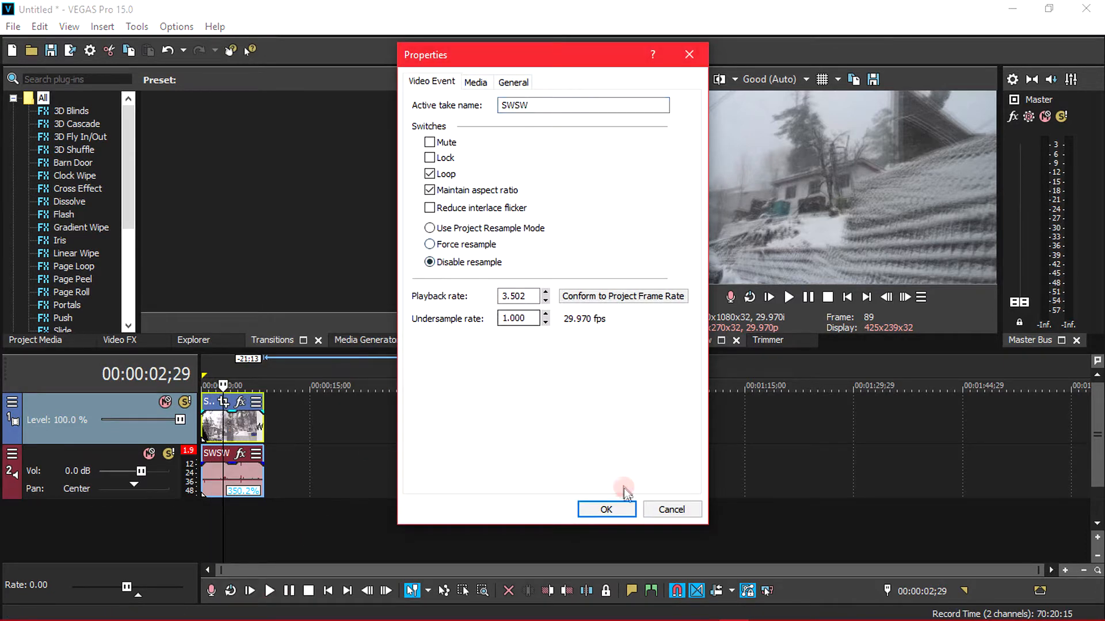
pyautogui.click(606, 510)
# Step: Split the full-length clip at 00:00:07;21
pyautogui.moveTo(310, 406)
pyautogui.mouseDown()
pyautogui.moveTo(346, 405)
pyautogui.moveTo(296, 415)
pyautogui.mouseUp()
pyautogui.click(260, 520)
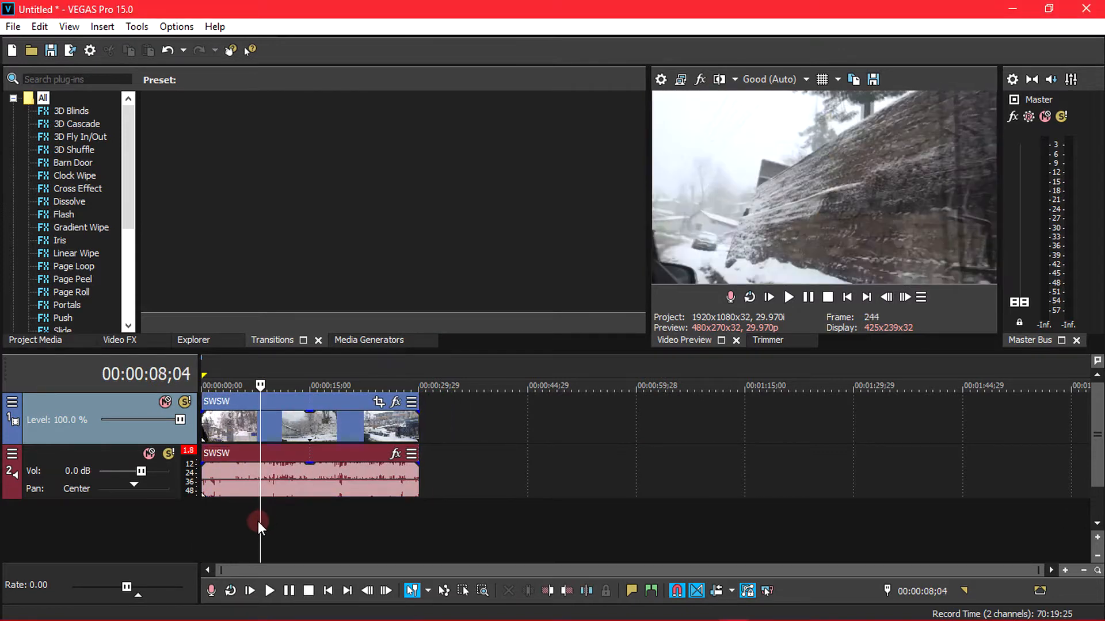
pyautogui.moveTo(259, 535)
pyautogui.mouseDown()
pyautogui.moveTo(189, 537)
pyautogui.moveTo(258, 538)
pyautogui.mouseUp()
pyautogui.press('s')
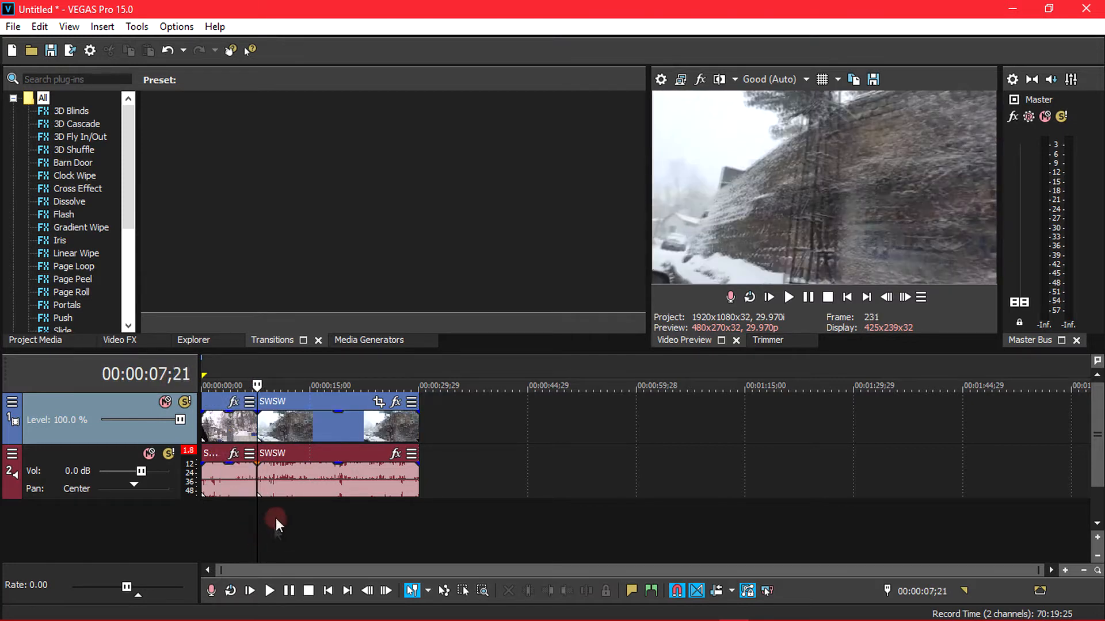
# Step: Move the second piece away, time-compress the opening piece to speed it up, and rejoin the second piece to its end
pyautogui.moveTo(297, 406); pyautogui.dragTo(428, 406)
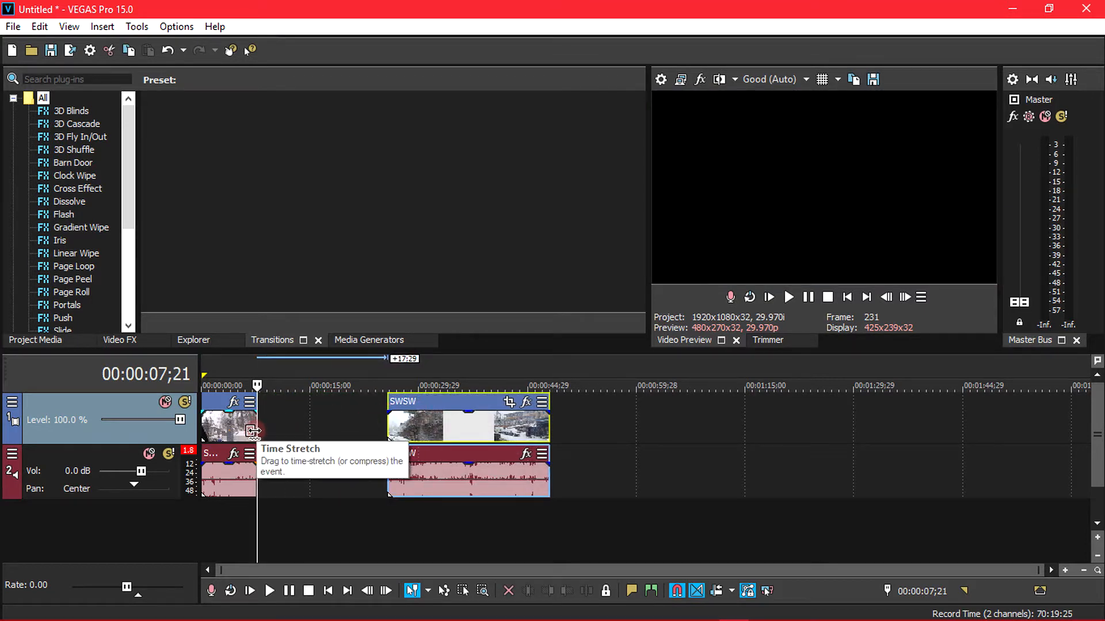
pyautogui.moveTo(257, 421)
pyautogui.mouseDown()
pyautogui.moveTo(322, 429)
pyautogui.moveTo(290, 429)
pyautogui.mouseUp()
pyautogui.moveTo(220, 428); pyautogui.dragTo(206, 427)
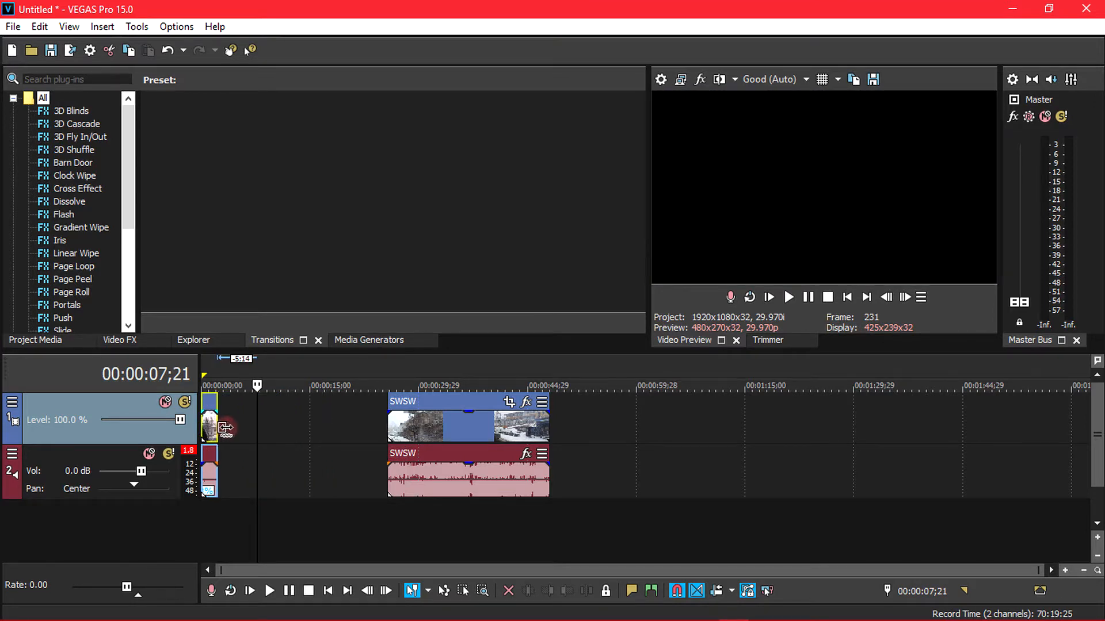
pyautogui.moveTo(398, 408); pyautogui.dragTo(270, 406)
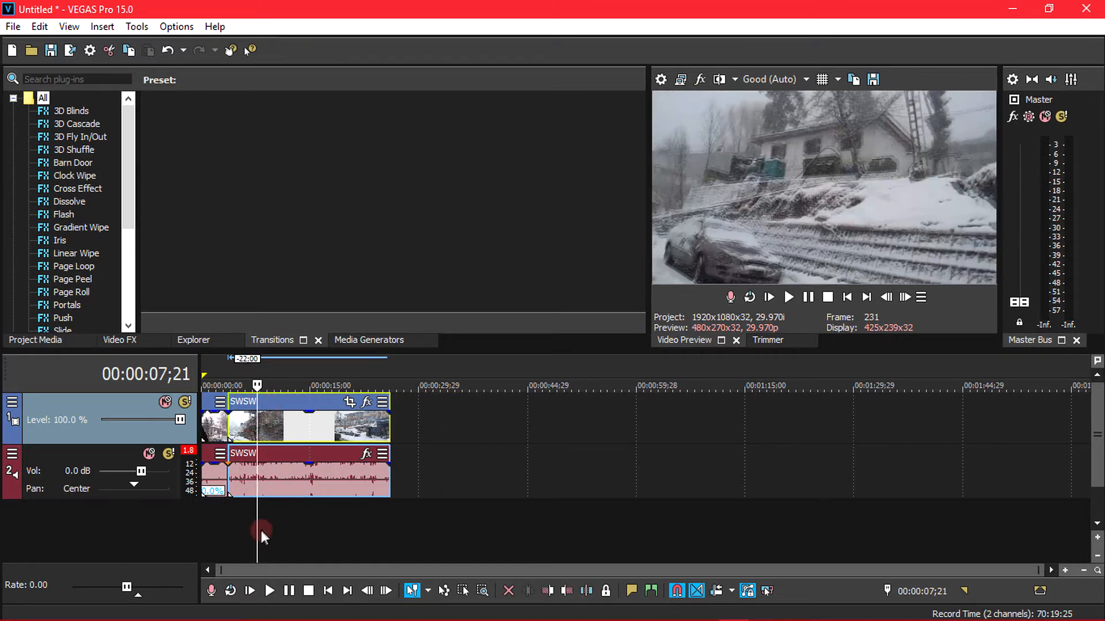
# Step: Play the timeline from the beginning through the sped-up opening piece
pyautogui.moveTo(256, 533); pyautogui.dragTo(197, 530)
pyautogui.click(789, 297)
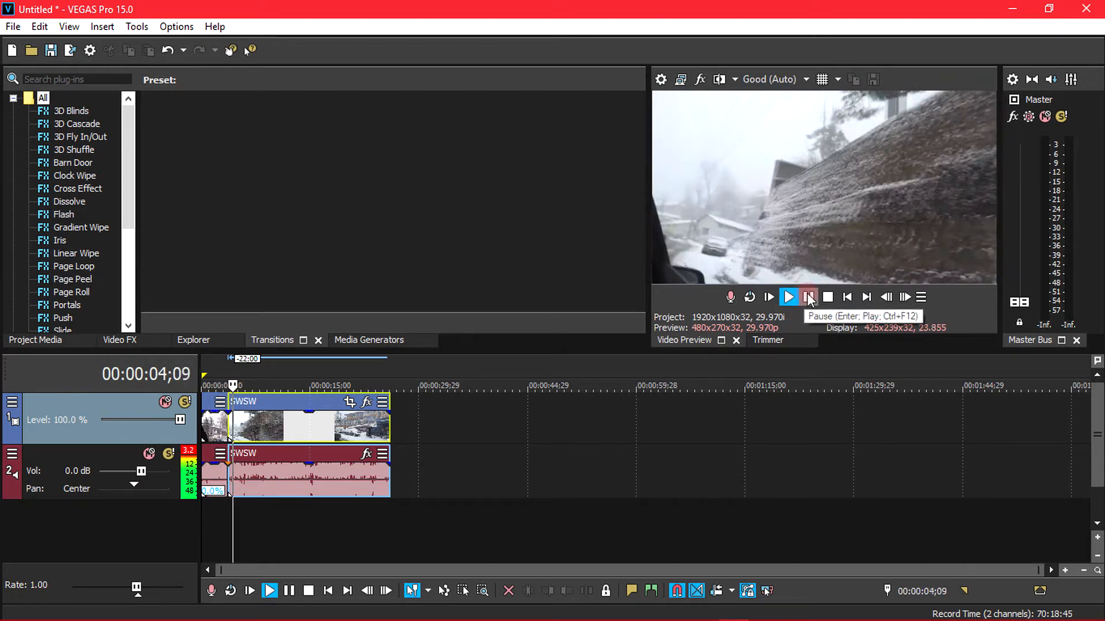
pyautogui.click(808, 297)
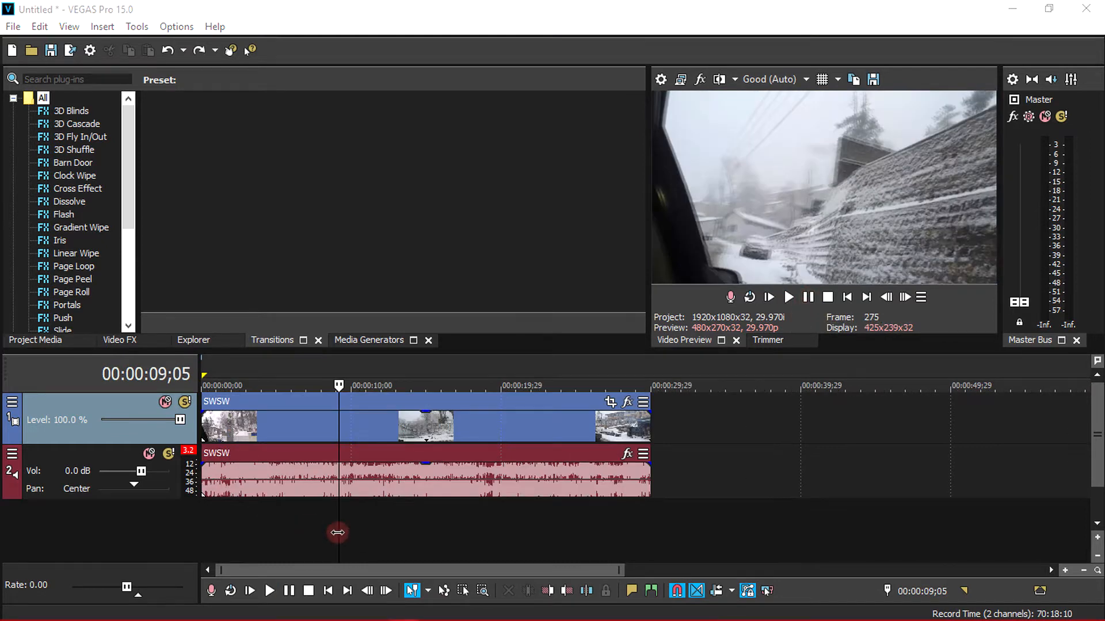
# Step: Split the clip at about 10.5 and 17.5 seconds to isolate a middle section
pyautogui.moveTo(338, 533); pyautogui.dragTo(270, 536)
pyautogui.press('s')
pyautogui.press('s')
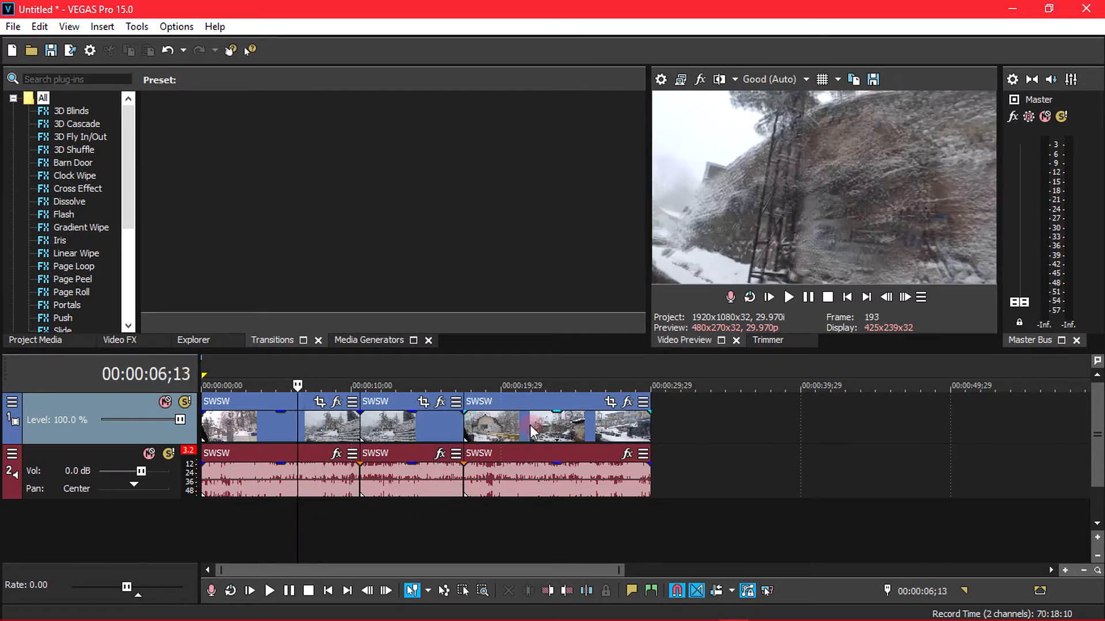
# Step: Separate the pieces, time-compress the middle one to 237.9% speed, and close the gaps on both sides of it
pyautogui.moveTo(541, 400); pyautogui.dragTo(694, 402)
pyautogui.moveTo(393, 401); pyautogui.dragTo(465, 403)
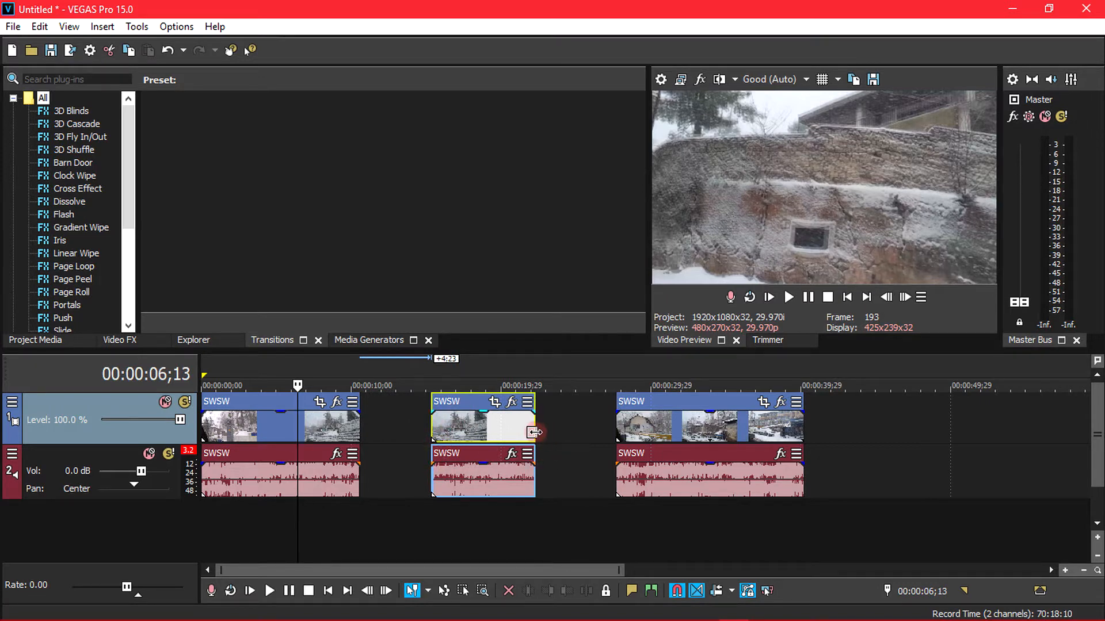
pyautogui.moveTo(533, 432); pyautogui.dragTo(474, 433)
pyautogui.moveTo(640, 402); pyautogui.dragTo(499, 403)
pyautogui.moveTo(254, 403); pyautogui.dragTo(320, 405)
# Step: Play the timeline from 00:00:13;17 through the sped-up middle section
pyautogui.click(404, 527)
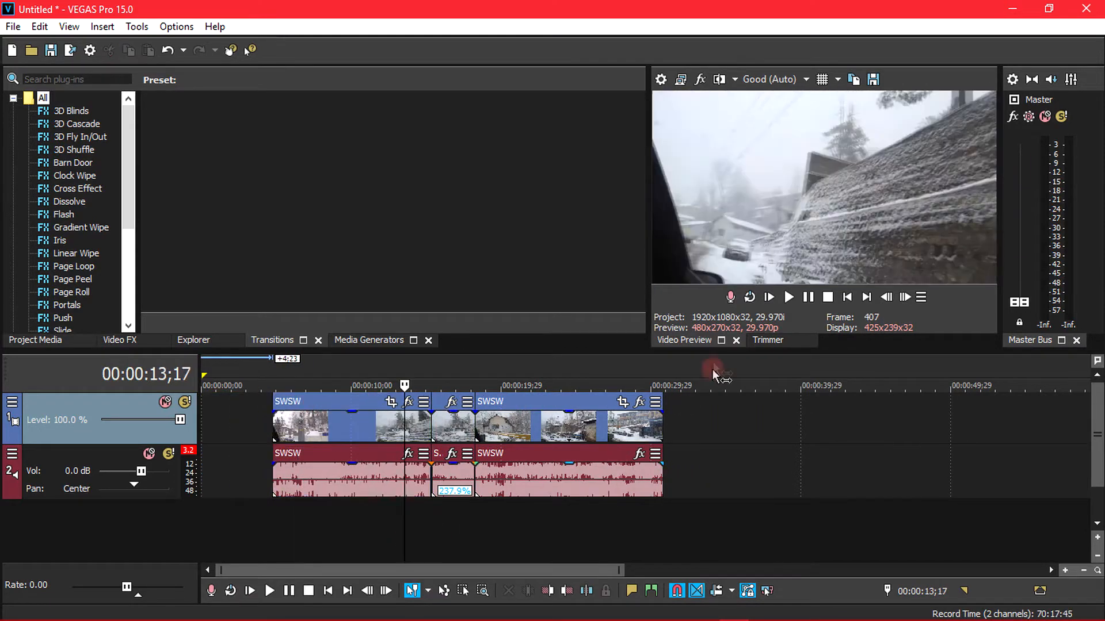
pyautogui.click(786, 300)
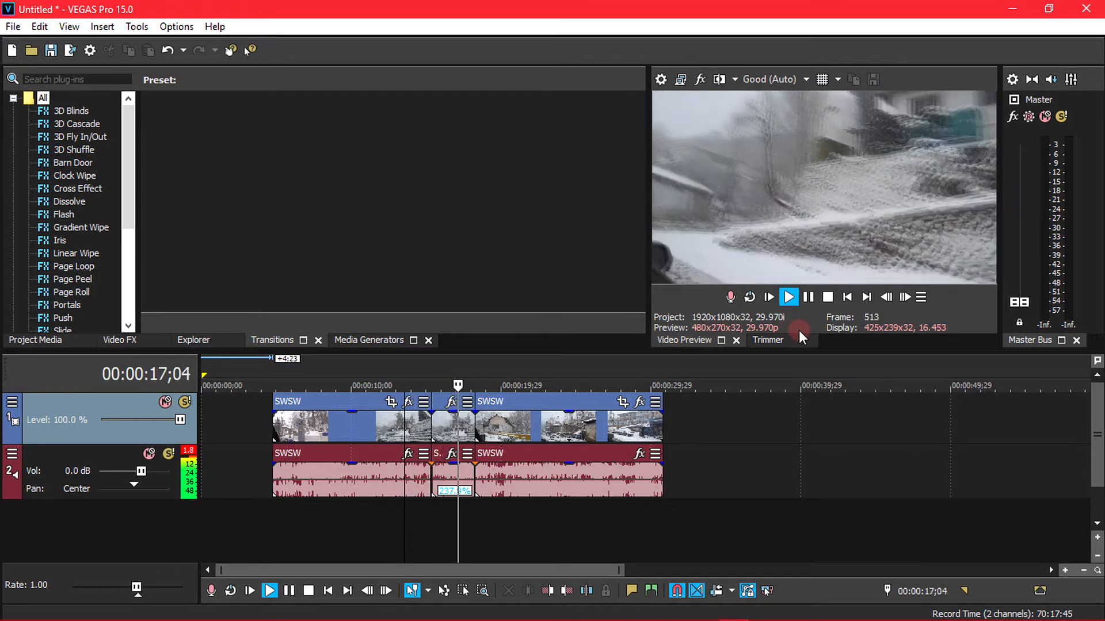
pyautogui.click(810, 300)
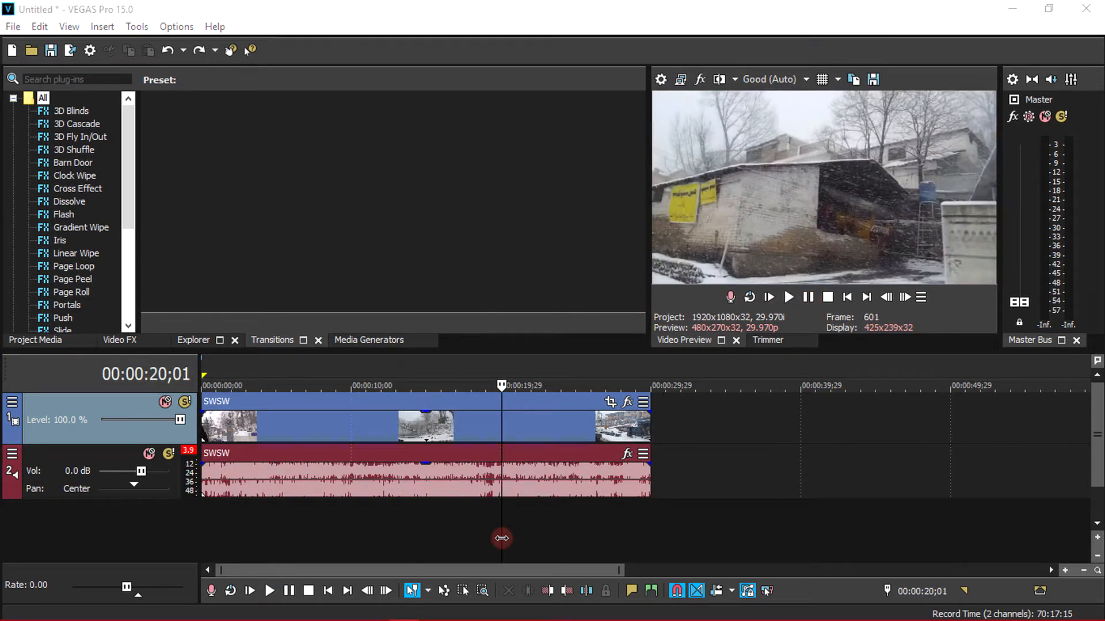
# Step: Split the clip at 00:00:23;26, and time-compress the last piece to about 2 seconds, placed directly after the split
pyautogui.moveTo(501, 538); pyautogui.dragTo(559, 540)
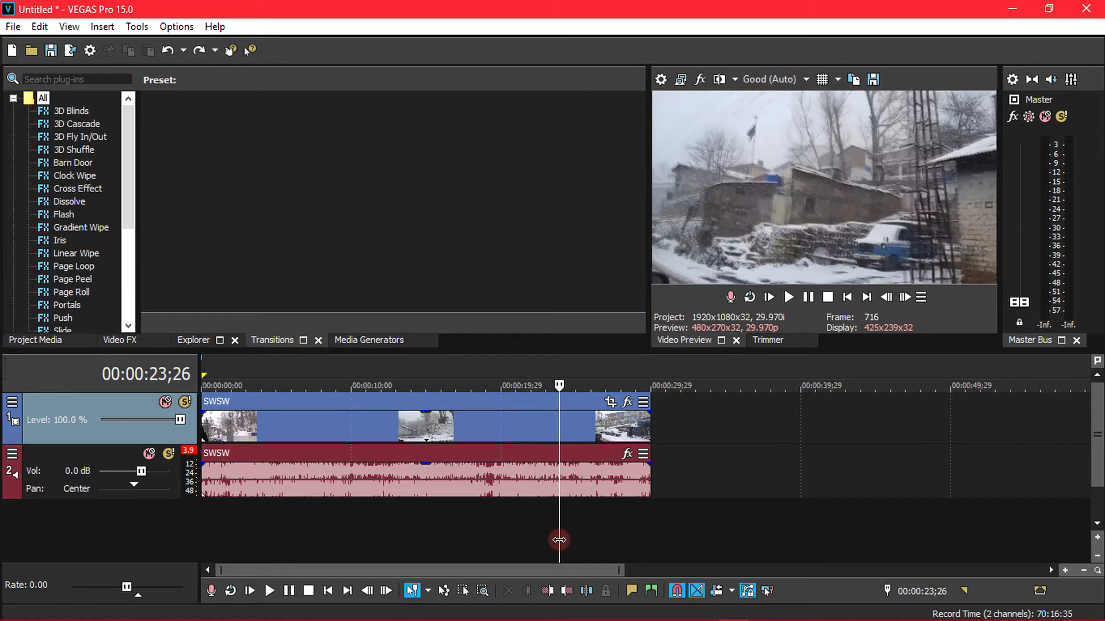
pyautogui.press('s')
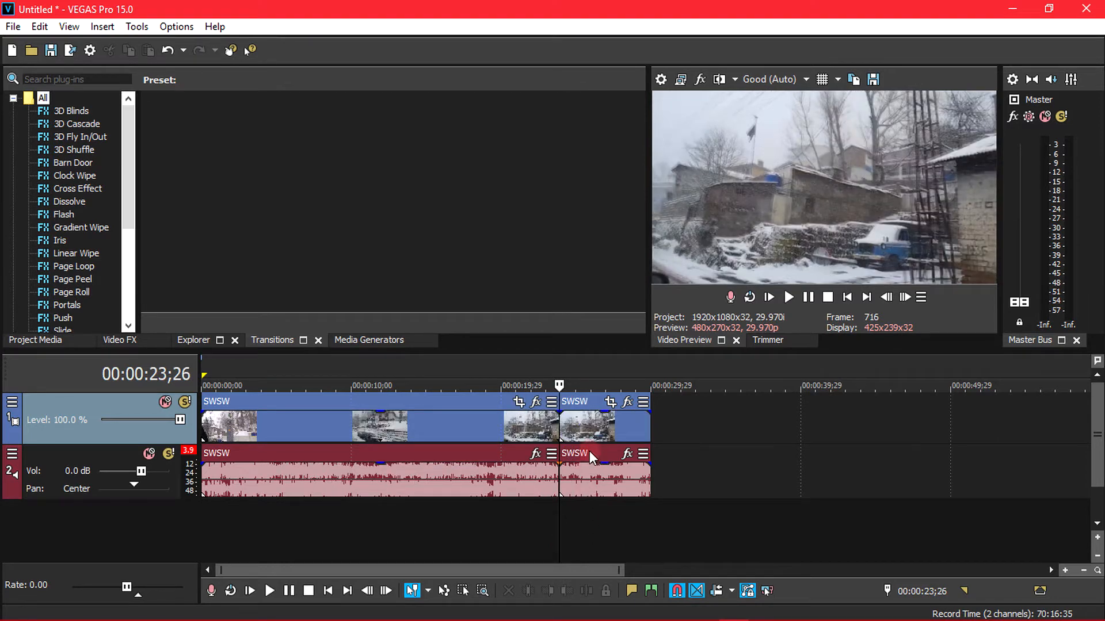
pyautogui.moveTo(589, 451); pyautogui.dragTo(620, 403)
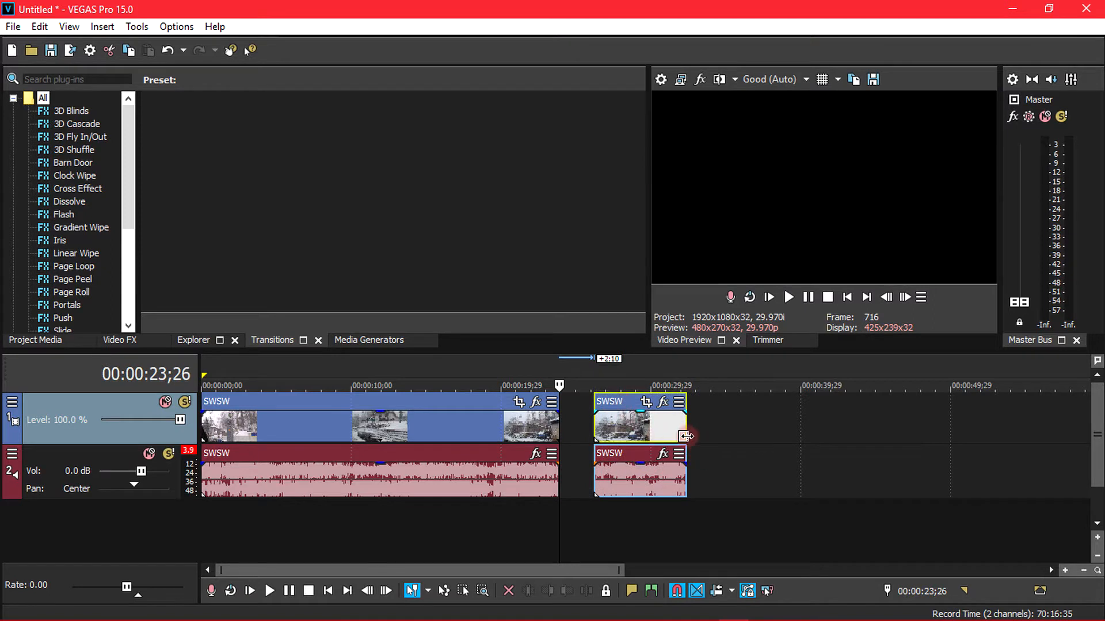
pyautogui.moveTo(685, 437); pyautogui.dragTo(628, 437)
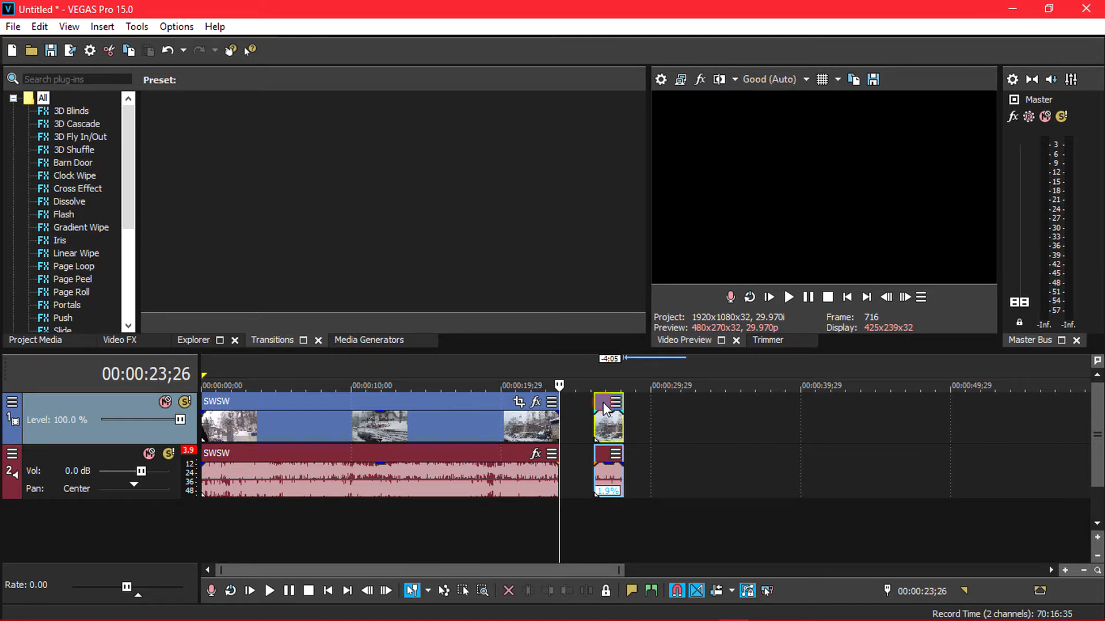
pyautogui.moveTo(602, 402); pyautogui.dragTo(570, 402)
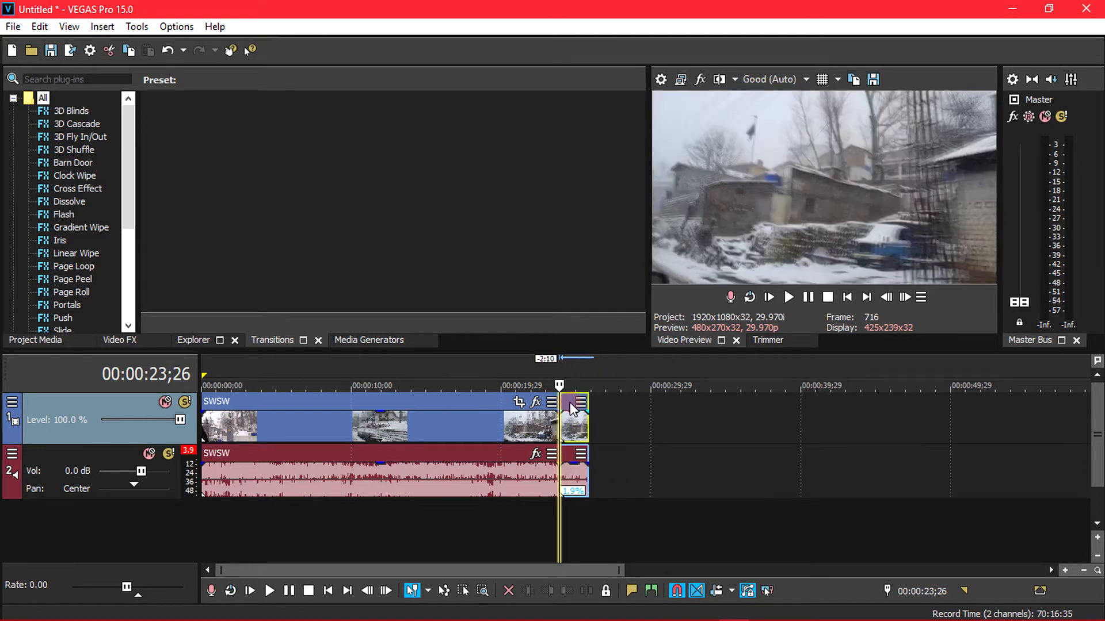
# Step: Play the timeline from 00:00:23;00 through the sped-up ending
pyautogui.click(546, 522)
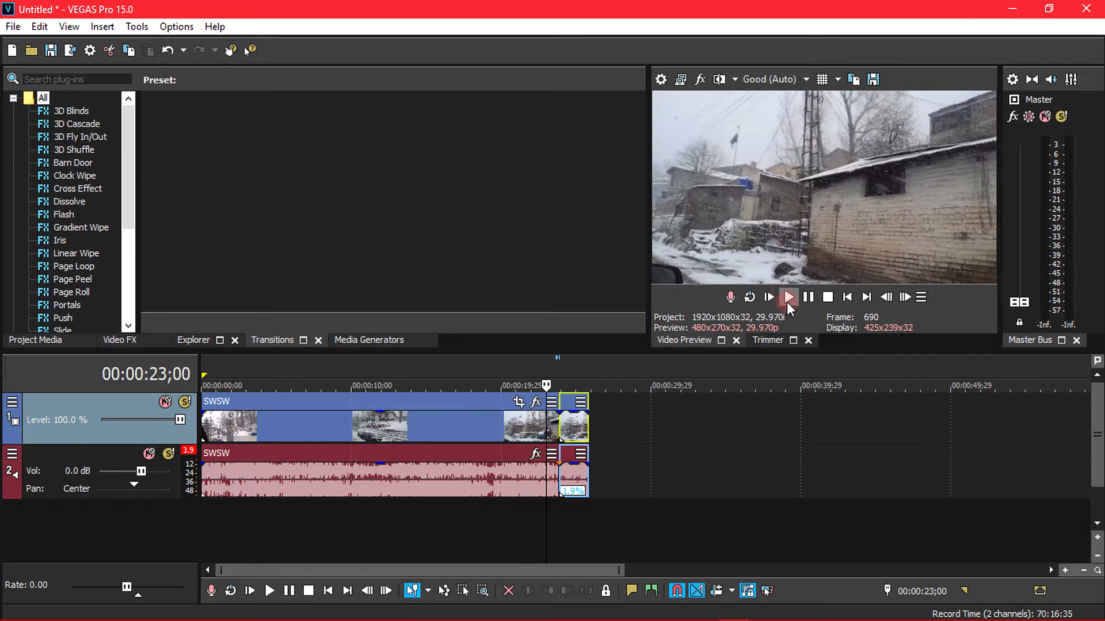
pyautogui.click(786, 301)
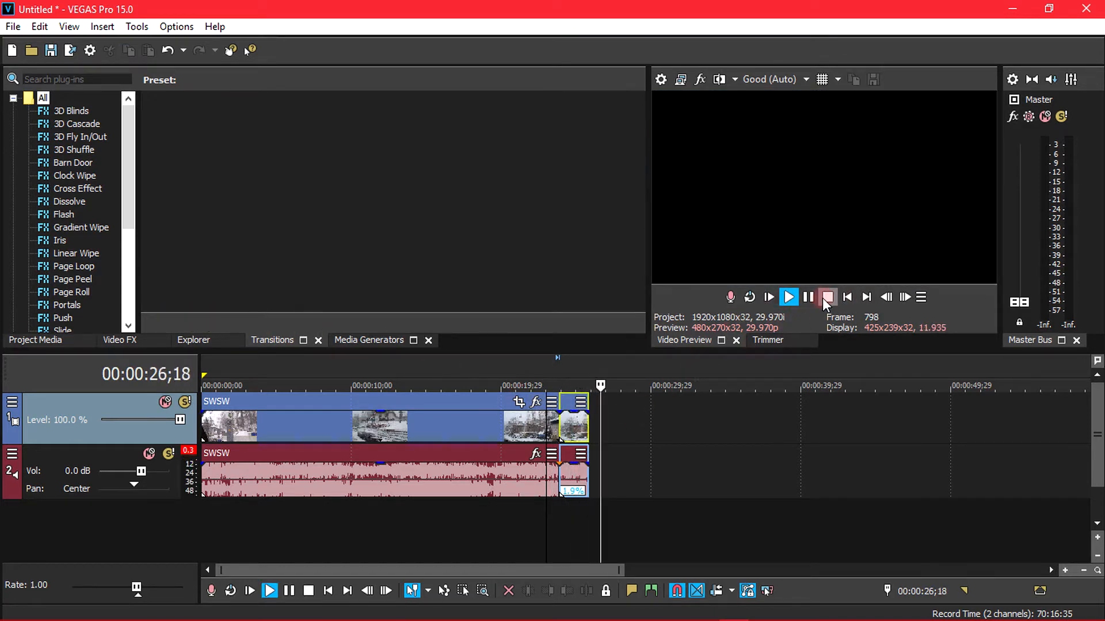
pyautogui.click(827, 297)
# Step: Undo the edits to the ending, and time-stretch the whole clip to 60% playback speed
pyautogui.hotkey('ctrl', 'z')
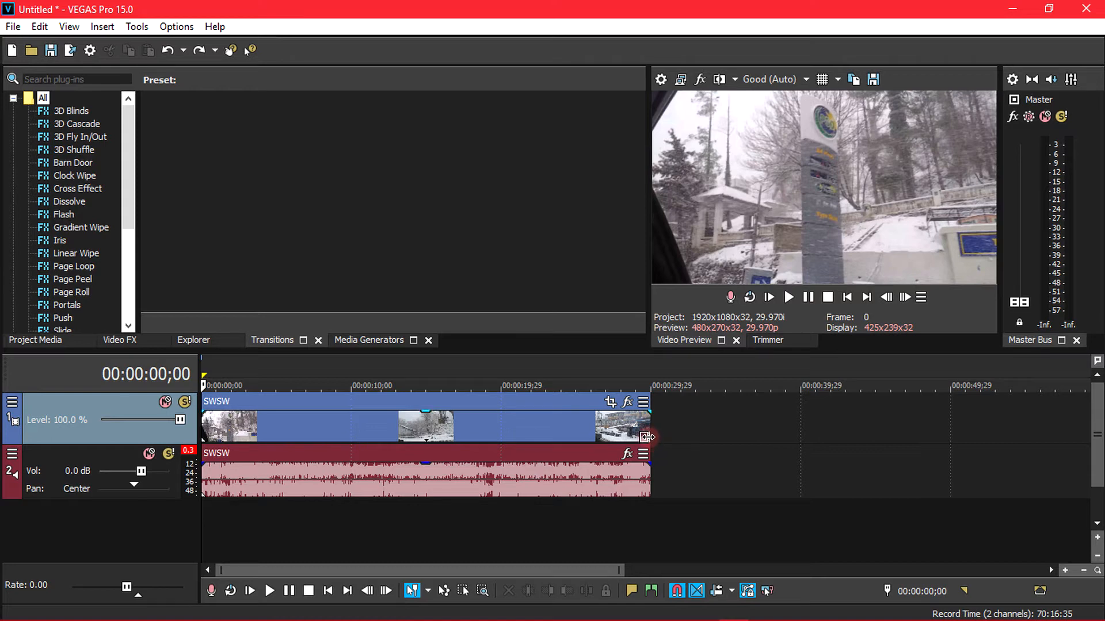
pyautogui.moveTo(647, 437)
pyautogui.mouseDown()
pyautogui.moveTo(813, 452)
pyautogui.moveTo(952, 443)
pyautogui.moveTo(923, 440)
pyautogui.mouseUp()
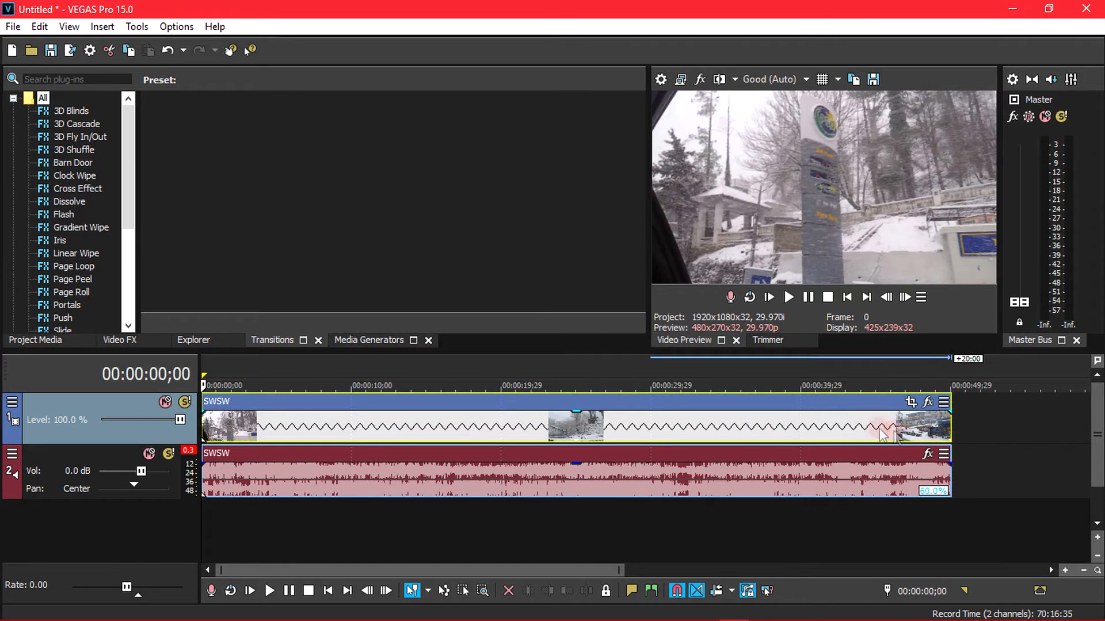
pyautogui.click(786, 303)
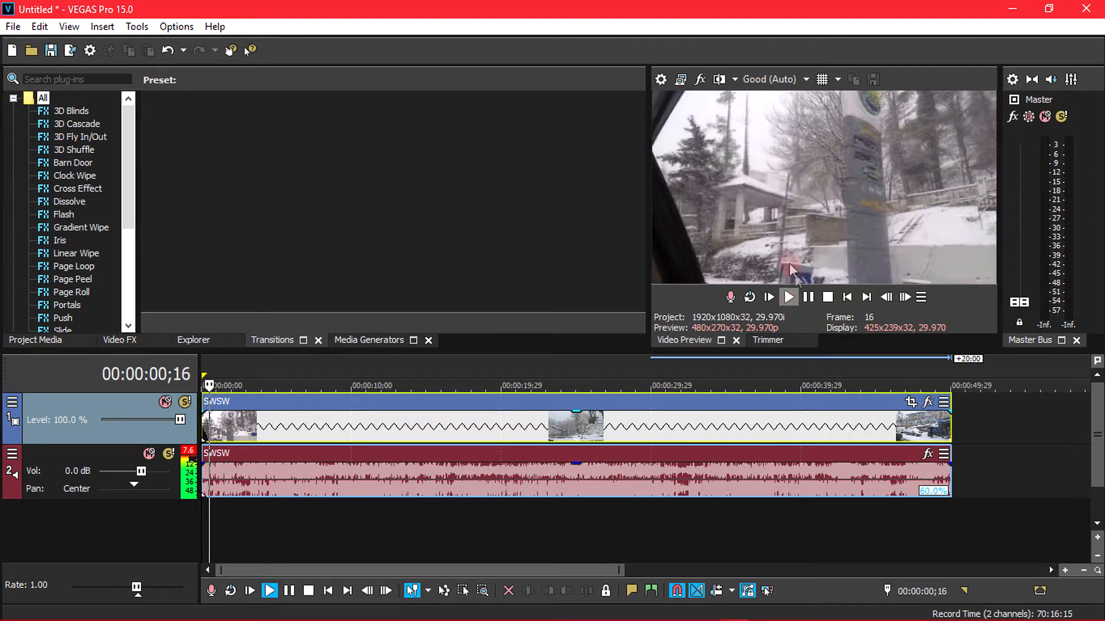
pyautogui.click(809, 297)
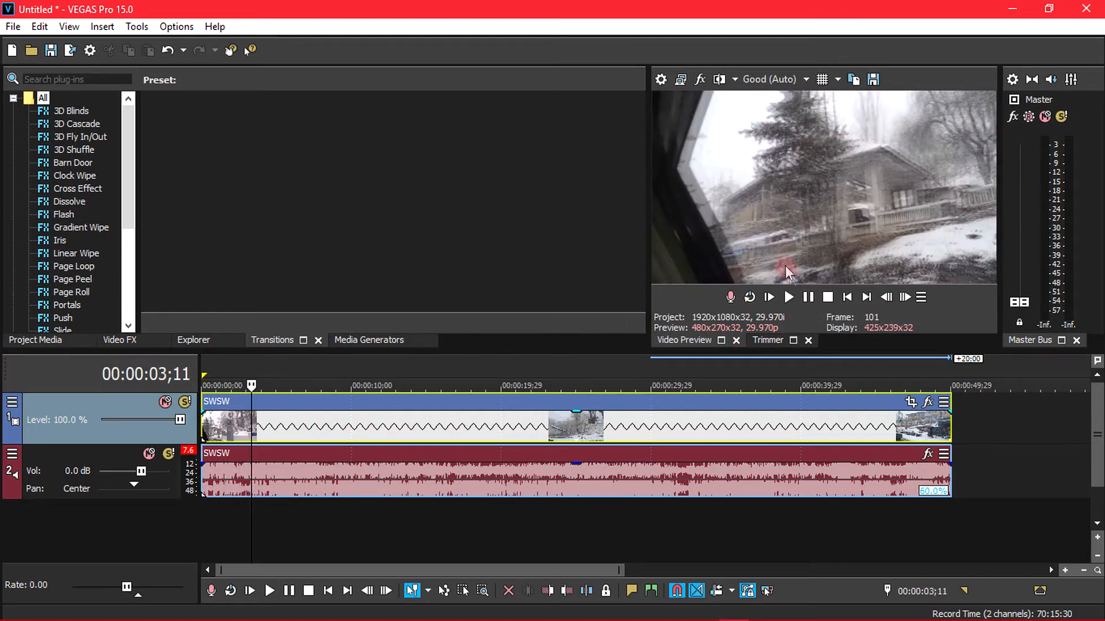
# Step: Disable resampling in the slowed clip's video event properties, and return the playhead to the beginning
pyautogui.rightClick(448, 404)
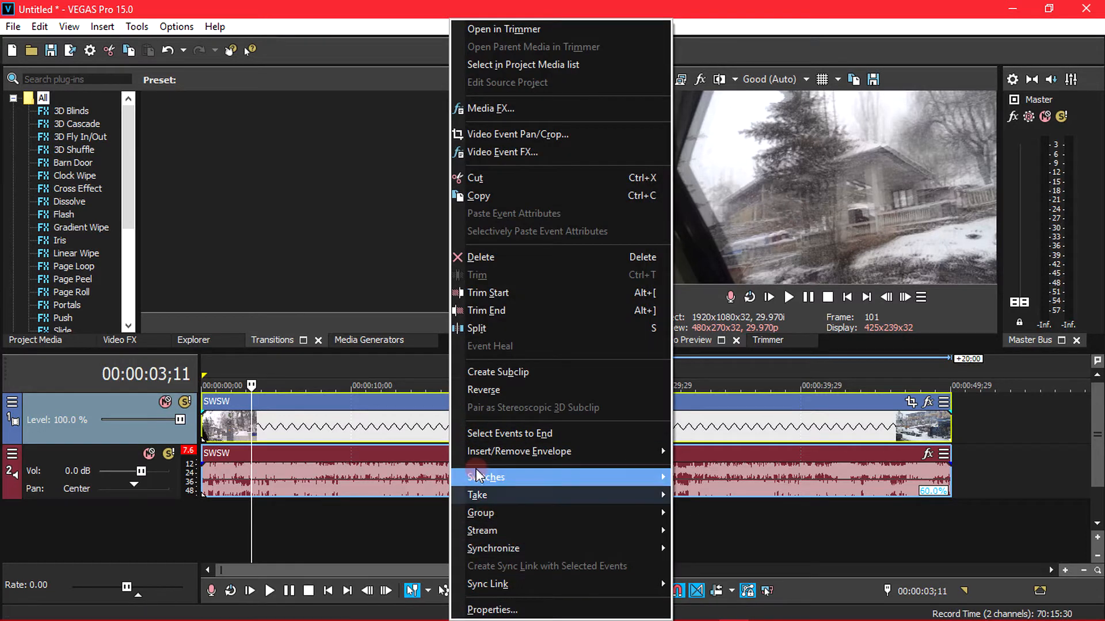
pyautogui.click(478, 609)
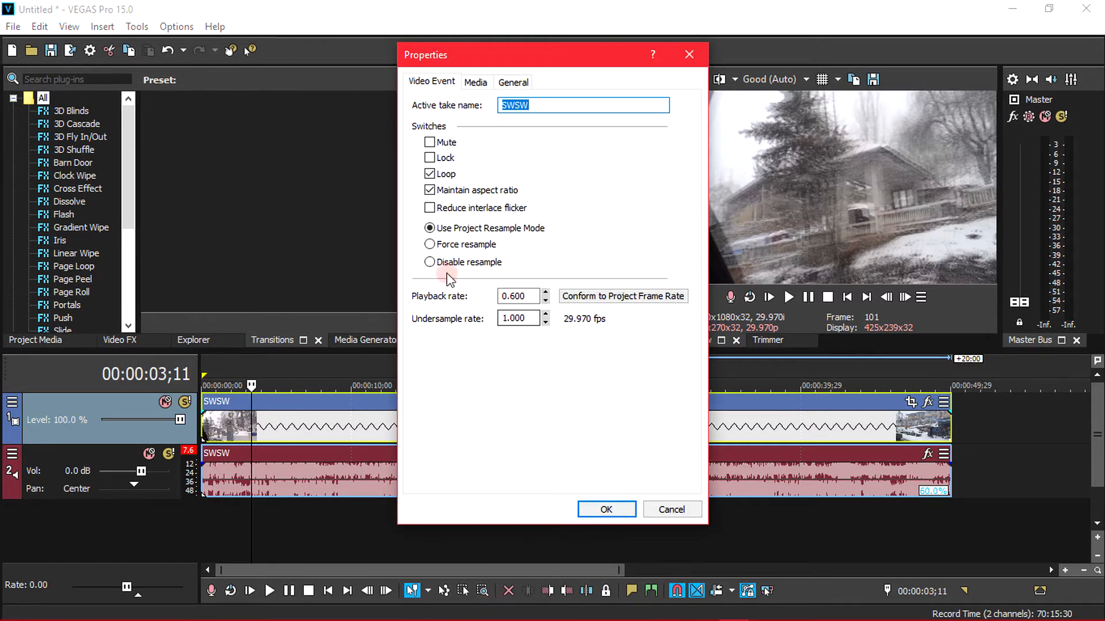
pyautogui.click(606, 508)
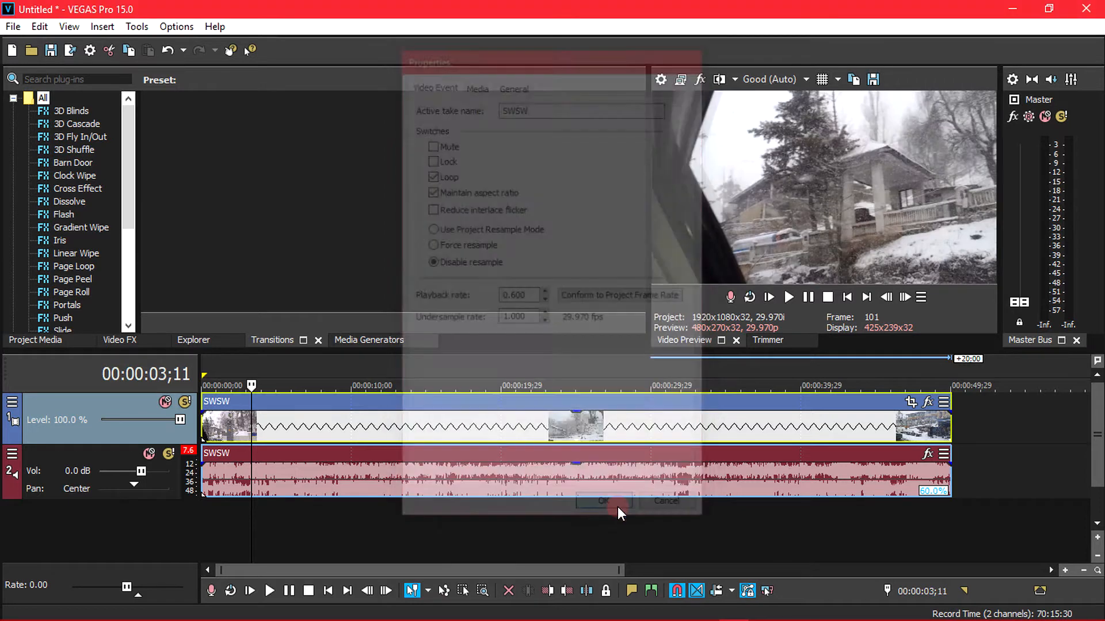
pyautogui.moveTo(255, 530); pyautogui.dragTo(203, 526)
# Step: Split the full-length clip at 00:00:04;26, and move the second piece later by 7;23
pyautogui.hotkey('alt', 'Tab')
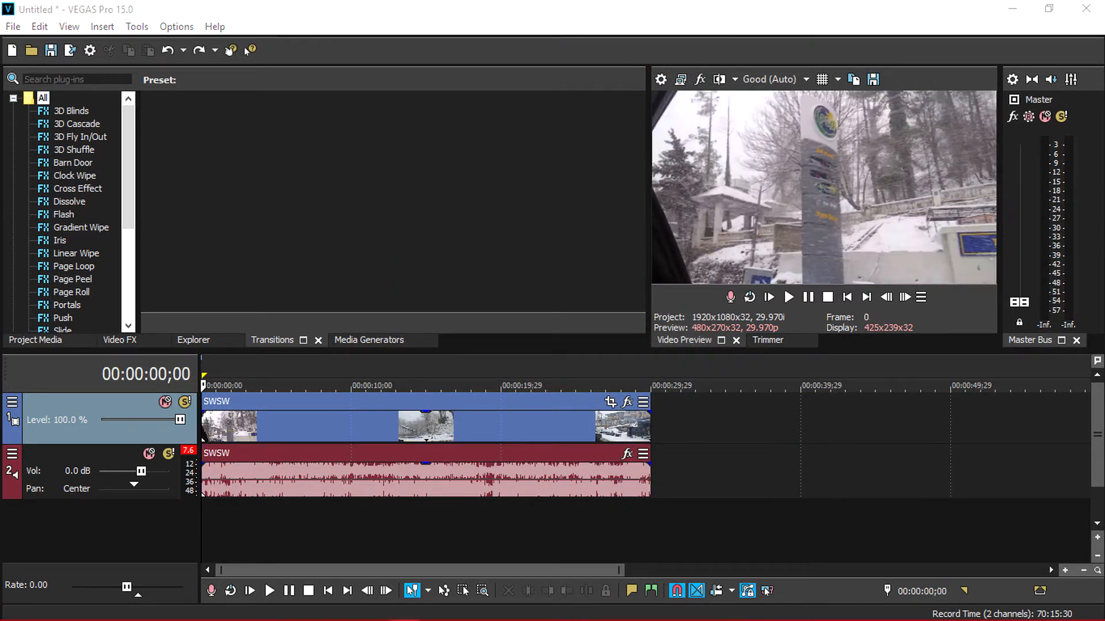
pyautogui.click(274, 406)
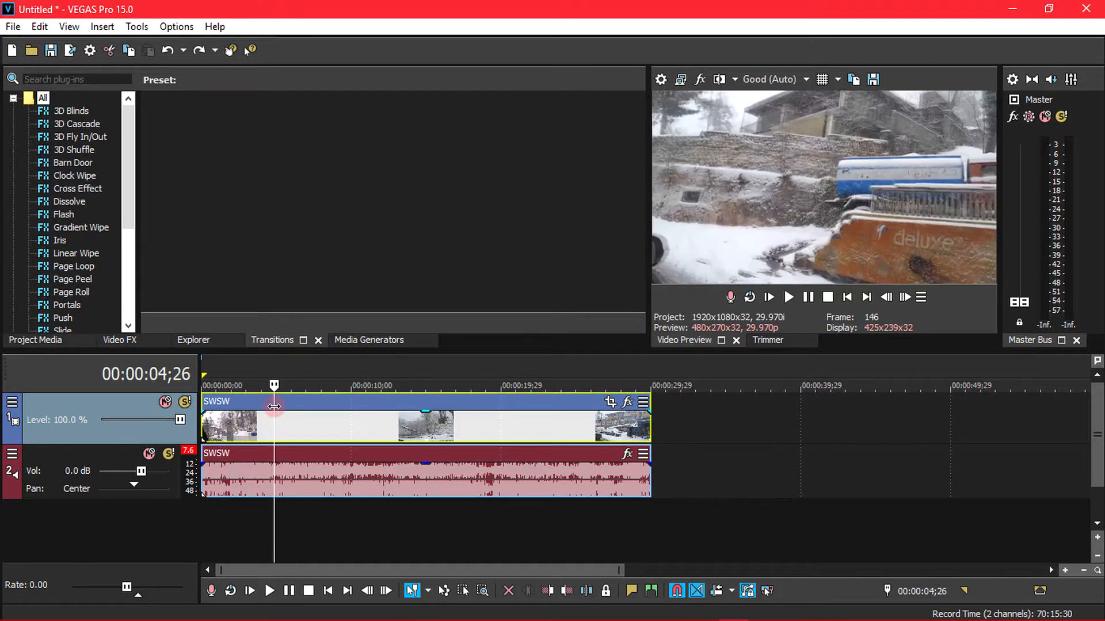
pyautogui.press('s')
pyautogui.click(330, 401)
pyautogui.moveTo(329, 402); pyautogui.dragTo(446, 403)
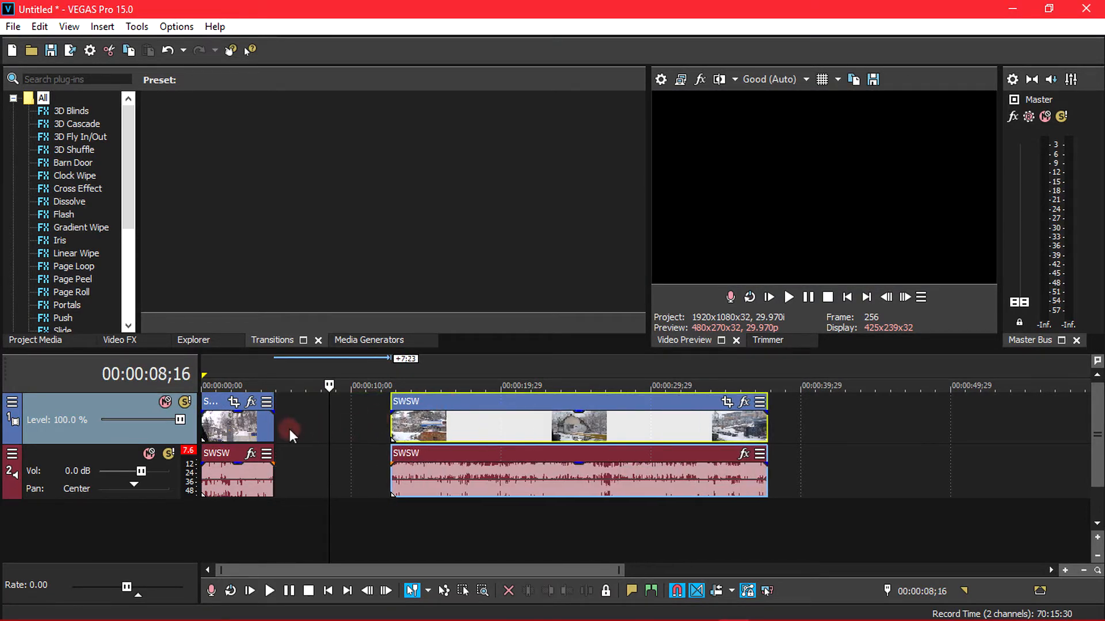
# Step: Time-stretch the opening piece to 38.5% speed so that it fills the gap before the second piece
pyautogui.moveTo(274, 429); pyautogui.dragTo(394, 431)
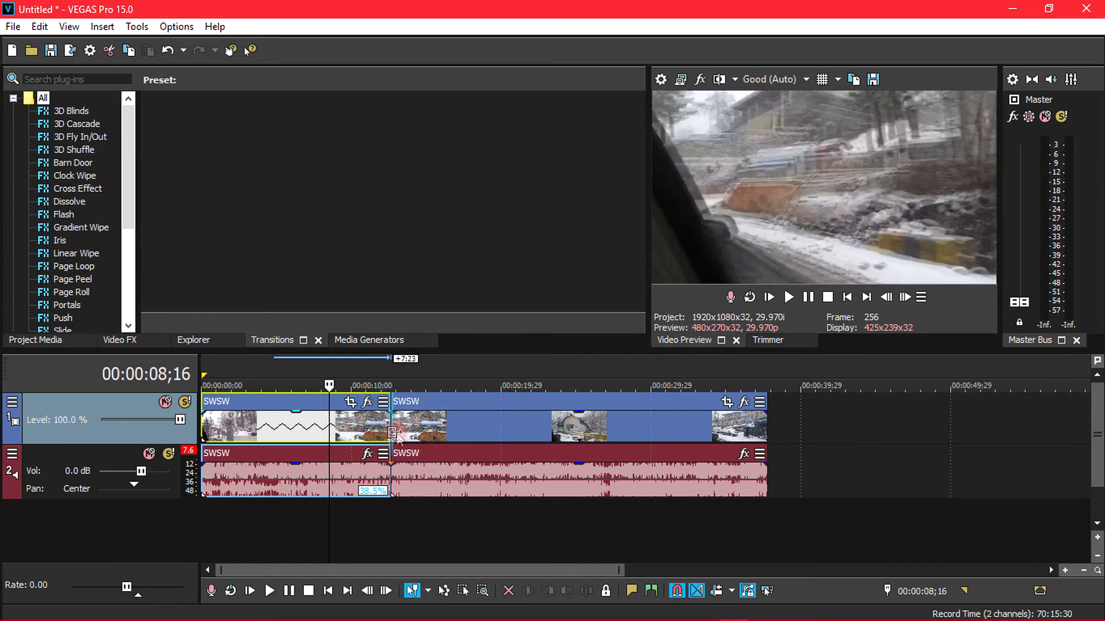
pyautogui.moveTo(505, 412); pyautogui.dragTo(493, 412)
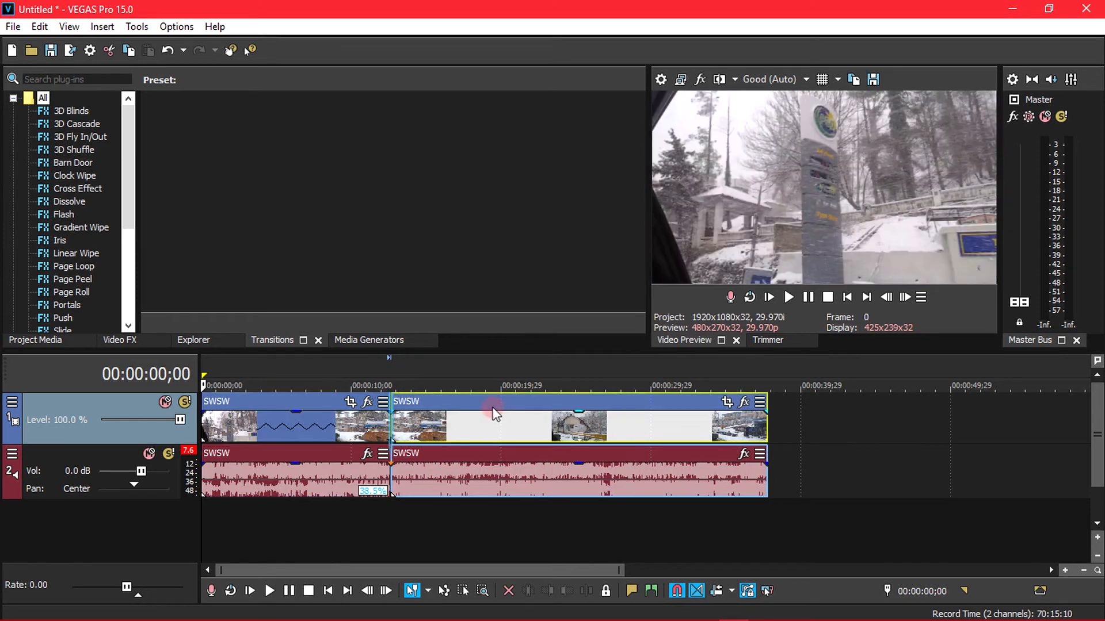
# Step: Play the timeline from the beginning past the cut between the slowed opening piece and the second piece
pyautogui.click(491, 413)
pyautogui.click(222, 529)
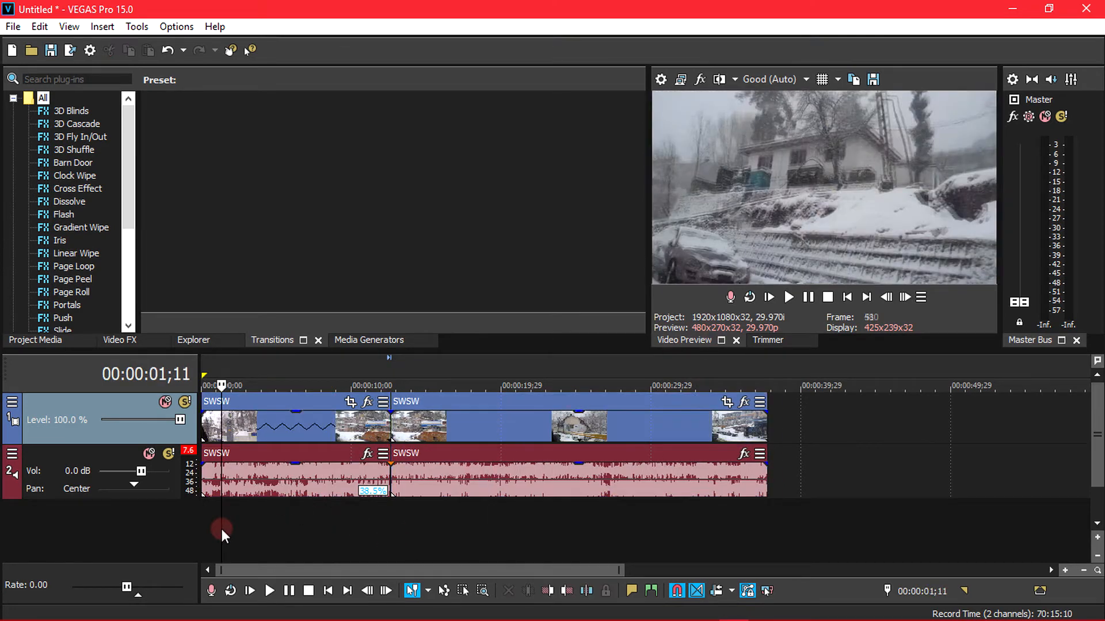
pyautogui.click(203, 533)
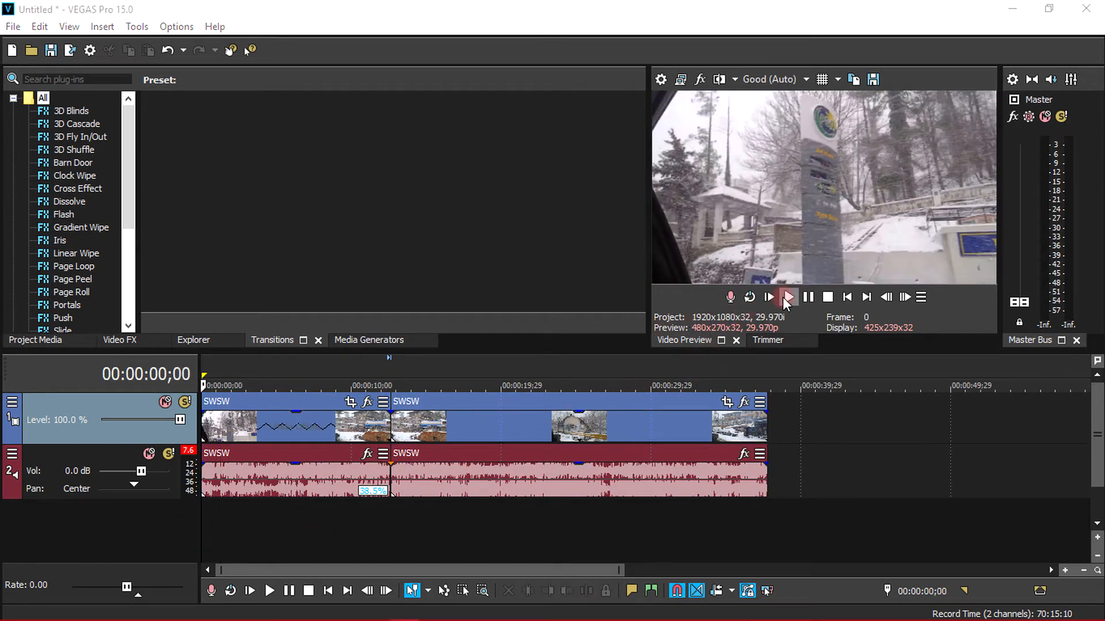
pyautogui.click(787, 297)
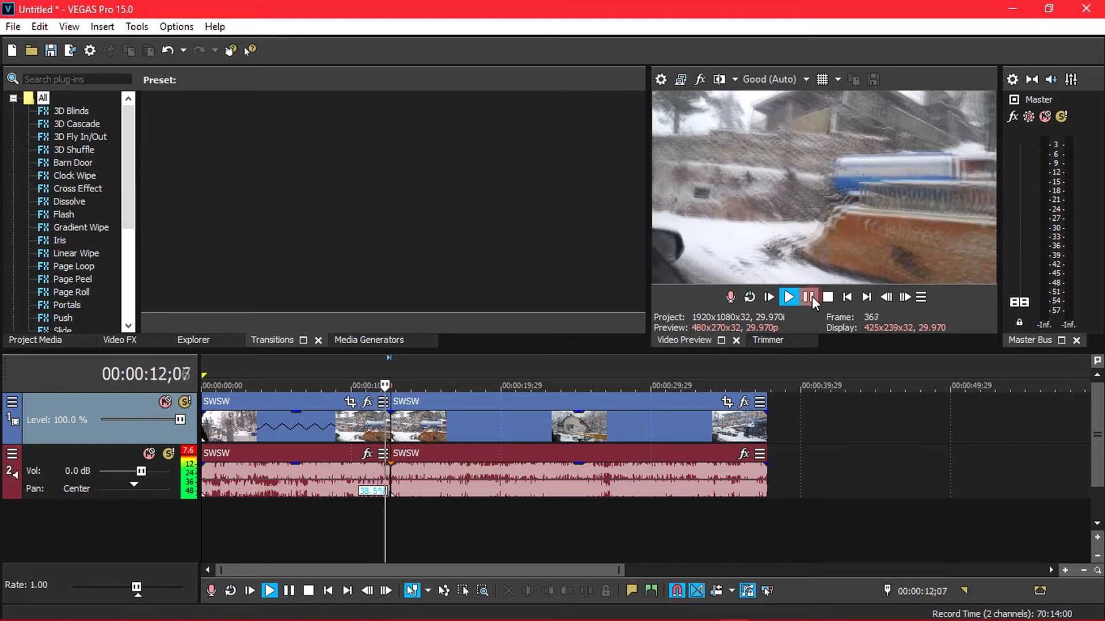
pyautogui.click(809, 297)
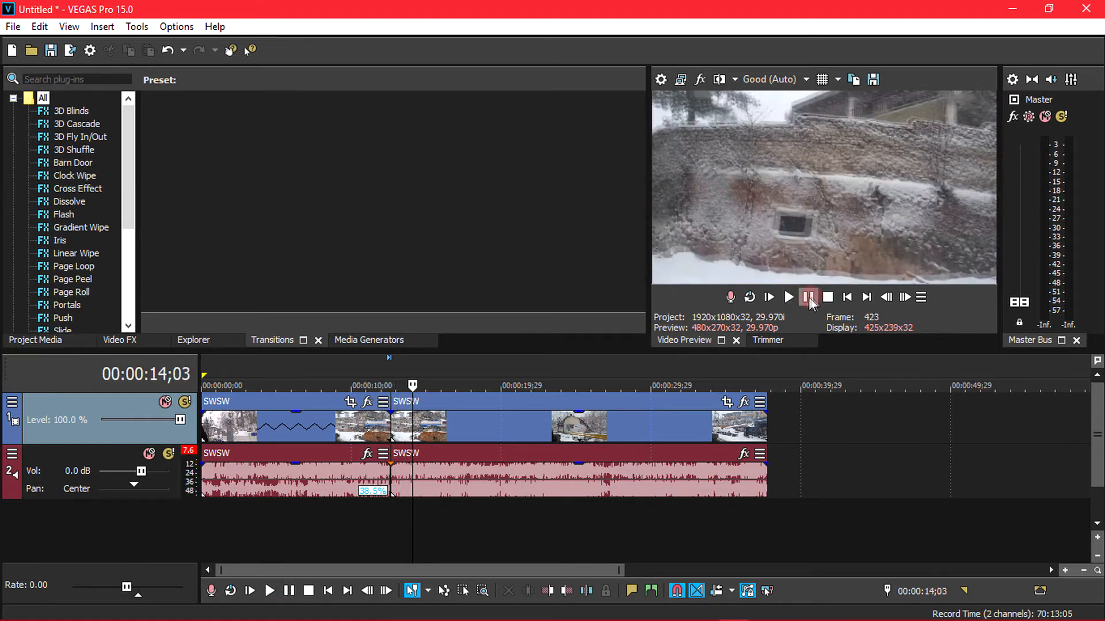
# Step: Undo the edits to the opening piece, and split the full-length clip at about 12 seconds and at 00:00:16;13
pyautogui.hotkey('ctrl', 'z')
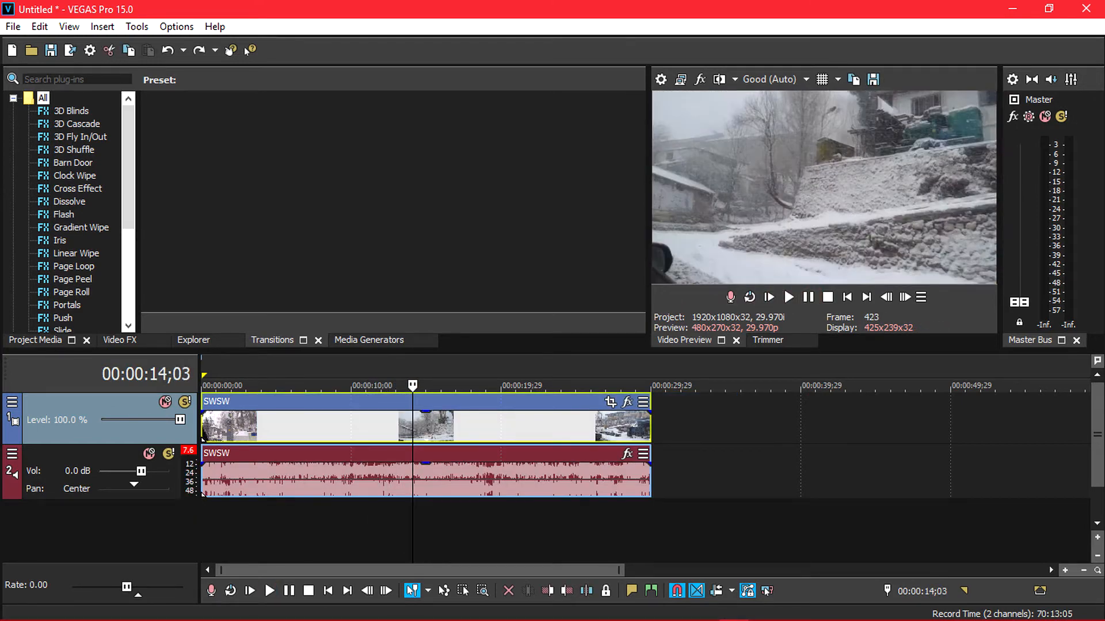
pyautogui.hotkey('alt', 'Tab')
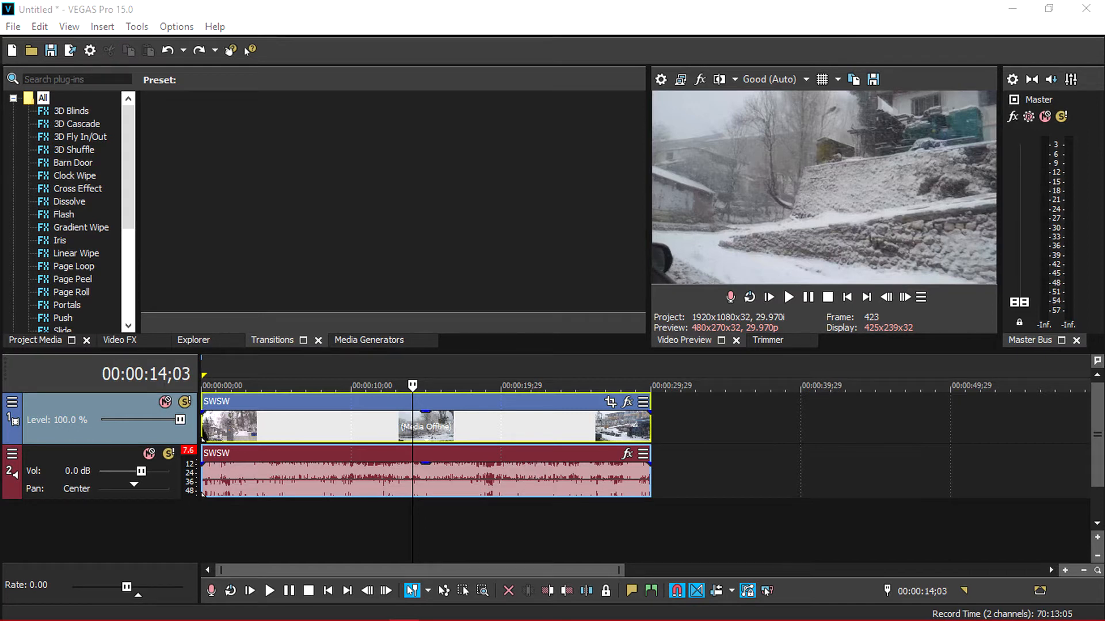
pyautogui.click(385, 535)
pyautogui.press('s')
pyautogui.click(447, 536)
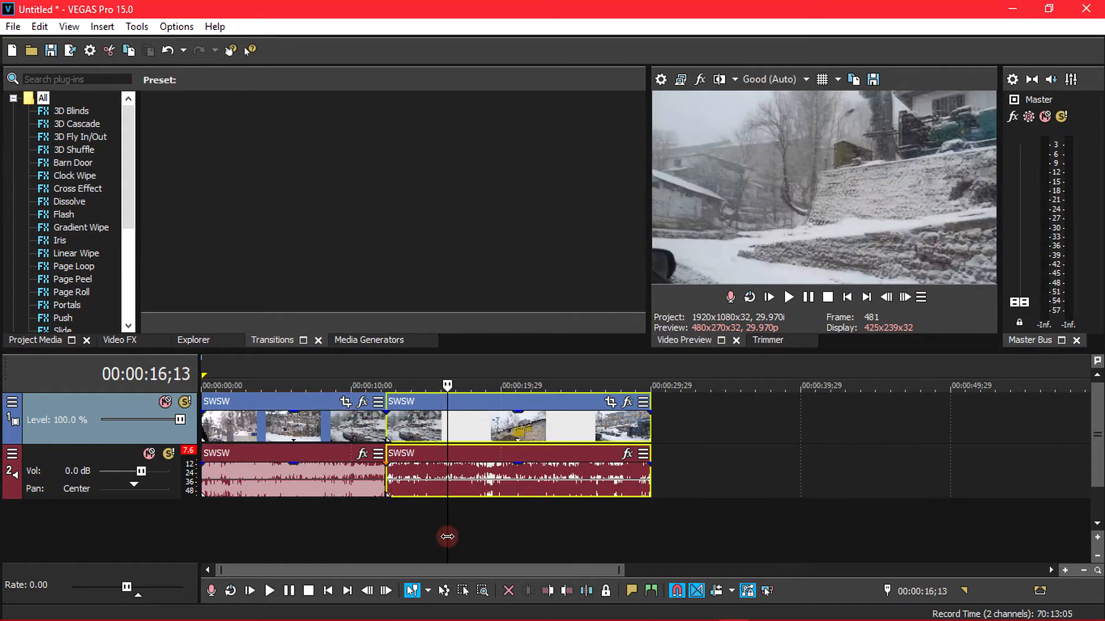
pyautogui.press('s')
# Step: Move the last piece and the middle piece later, leaving gaps around the middle one, and time-stretch the middle piece to 44.9% speed
pyautogui.moveTo(447, 537); pyautogui.dragTo(339, 528)
pyautogui.moveTo(513, 403); pyautogui.dragTo(679, 405)
pyautogui.moveTo(397, 417); pyautogui.dragTo(487, 440)
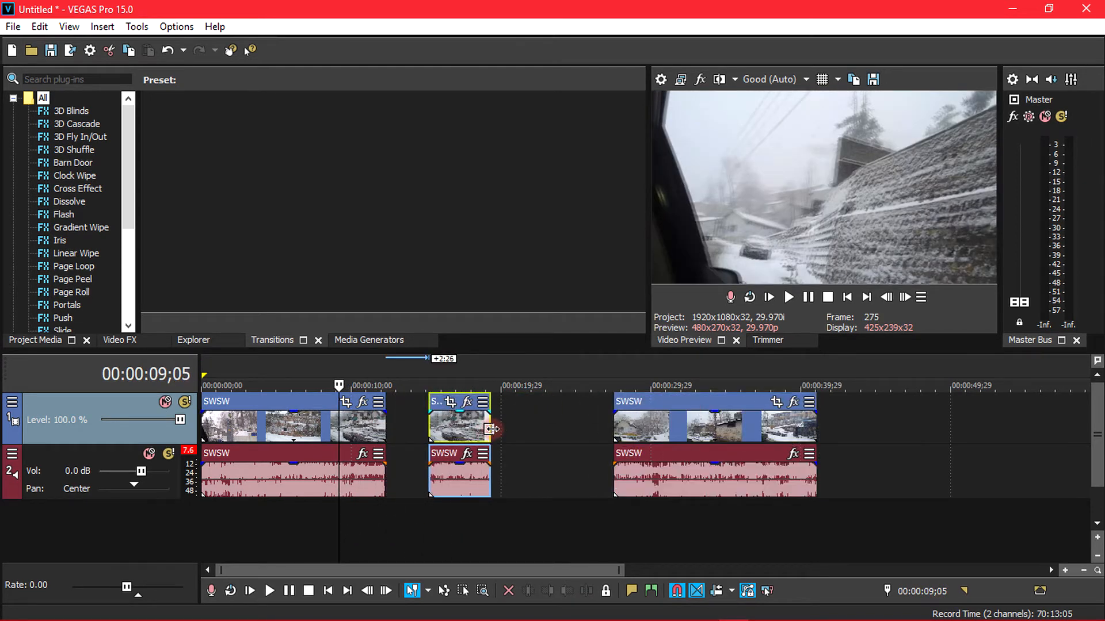
pyautogui.moveTo(503, 432); pyautogui.dragTo(567, 433)
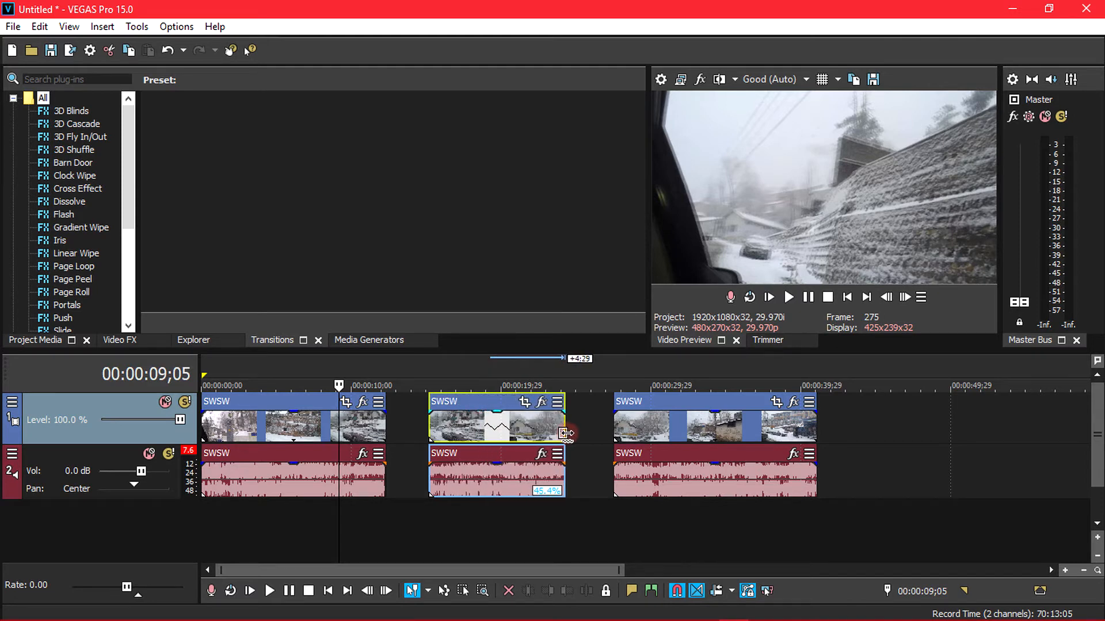
# Step: Close the gaps by moving the last and opening pieces against the slowed middle piece, and play the result
pyautogui.moveTo(661, 406); pyautogui.dragTo(618, 410)
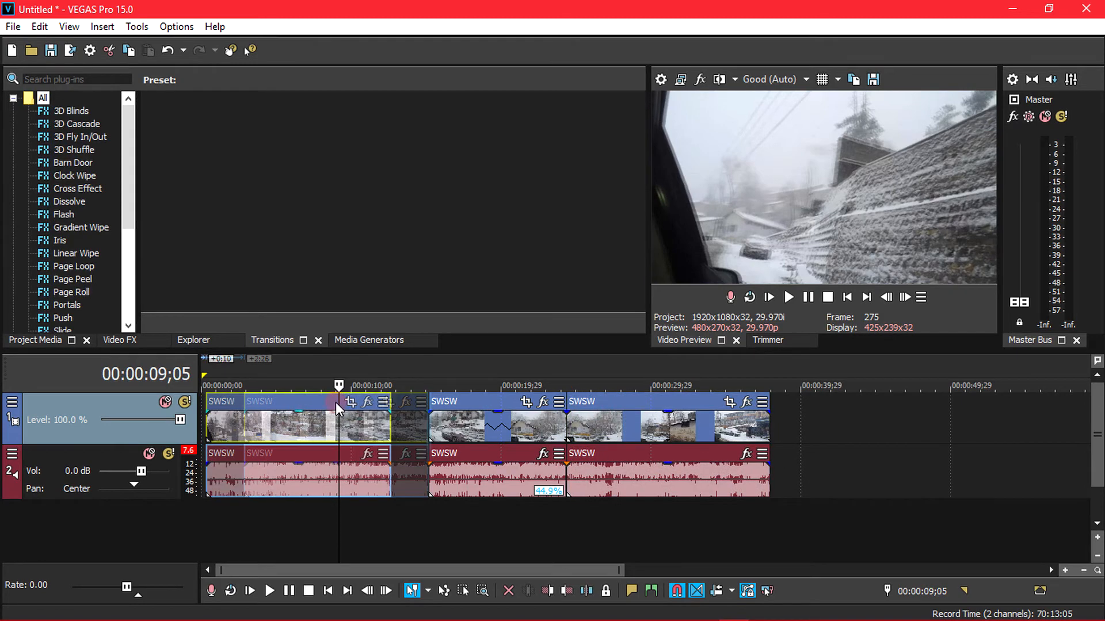
pyautogui.moveTo(336, 403); pyautogui.dragTo(379, 402)
pyautogui.click(787, 298)
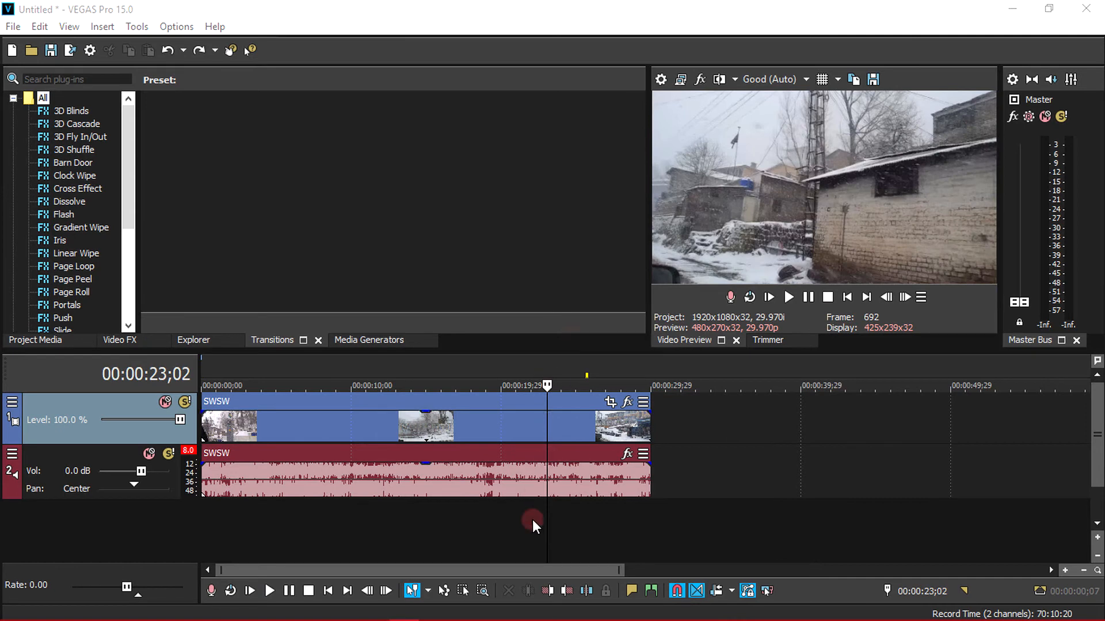
# Step: Split the full-length clip at 00:00:22;19, and move the ending piece later by 3;22
pyautogui.moveTo(546, 525)
pyautogui.mouseDown()
pyautogui.moveTo(504, 526)
pyautogui.moveTo(556, 526)
pyautogui.moveTo(541, 526)
pyautogui.mouseUp()
pyautogui.press('s')
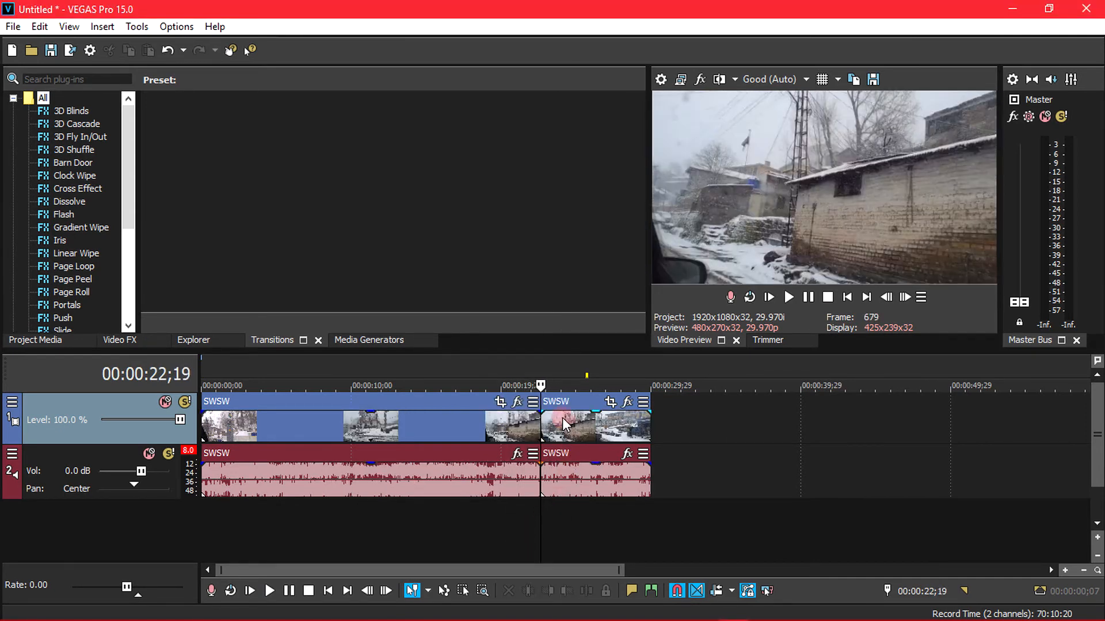
pyautogui.moveTo(556, 403); pyautogui.dragTo(614, 402)
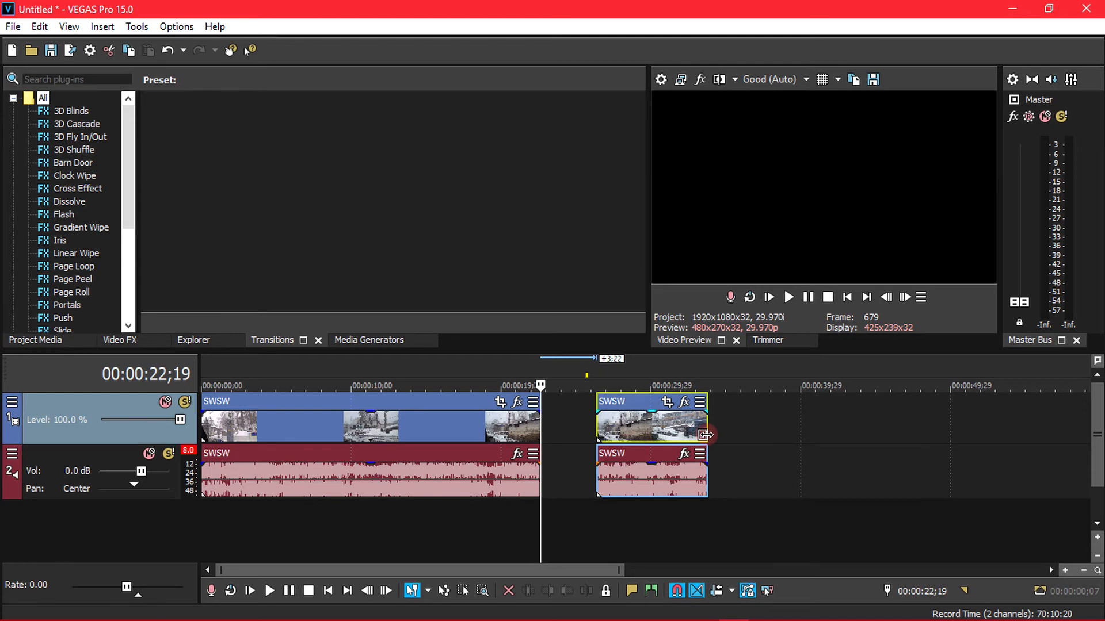
# Step: Time-stretch the ending piece to 46.9% speed, move it back by 3;22 against the first piece, and play across the cut
pyautogui.moveTo(705, 434); pyautogui.dragTo(831, 434)
pyautogui.moveTo(669, 413); pyautogui.dragTo(614, 416)
pyautogui.click(510, 514)
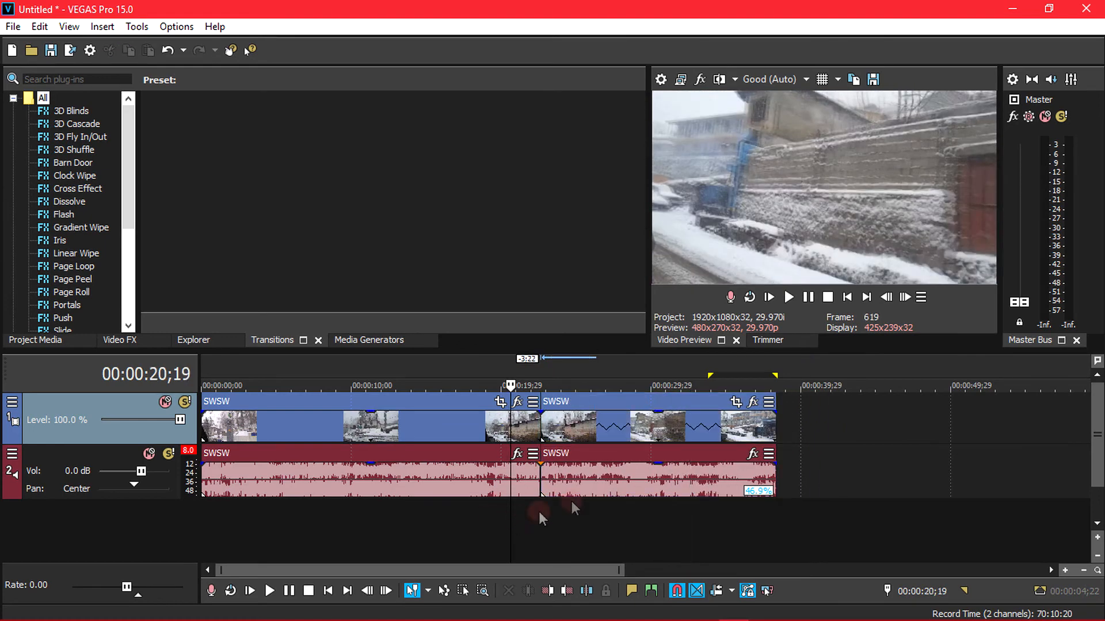
pyautogui.click(788, 298)
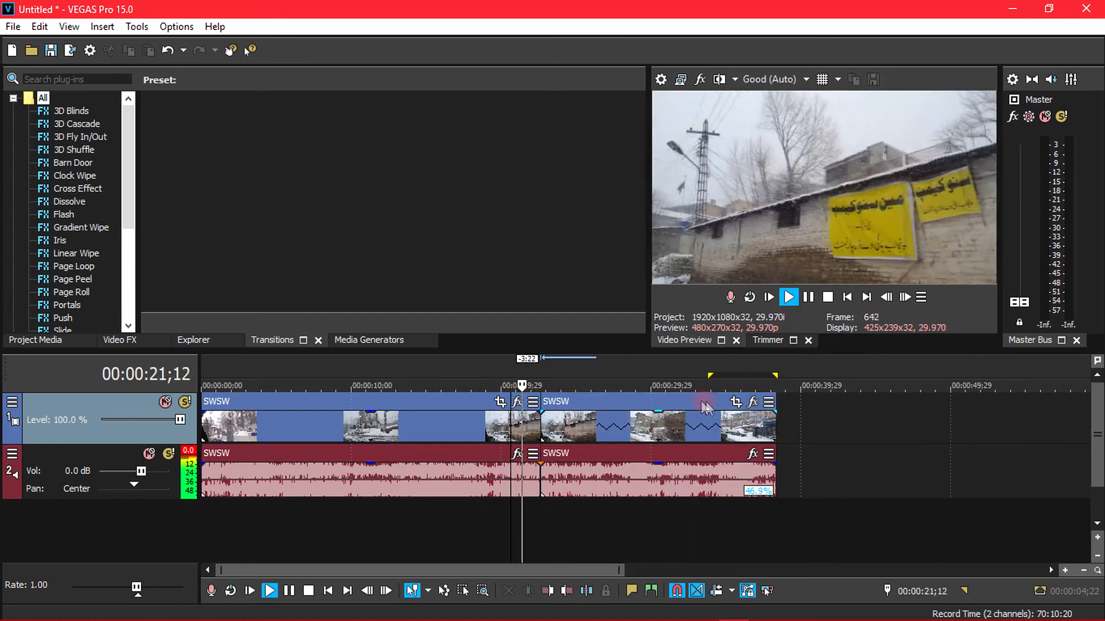